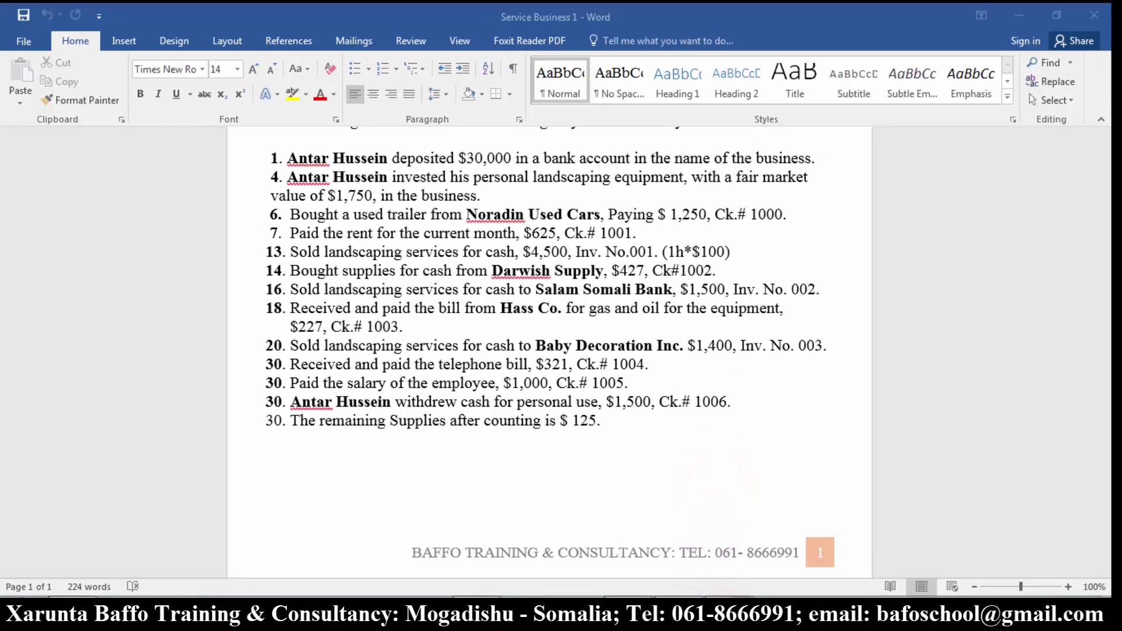
Step: Switch to Sage DacEasy and start a general ledger transaction with journal code DEC-18 and reference InV#1
left_click(726, 616)
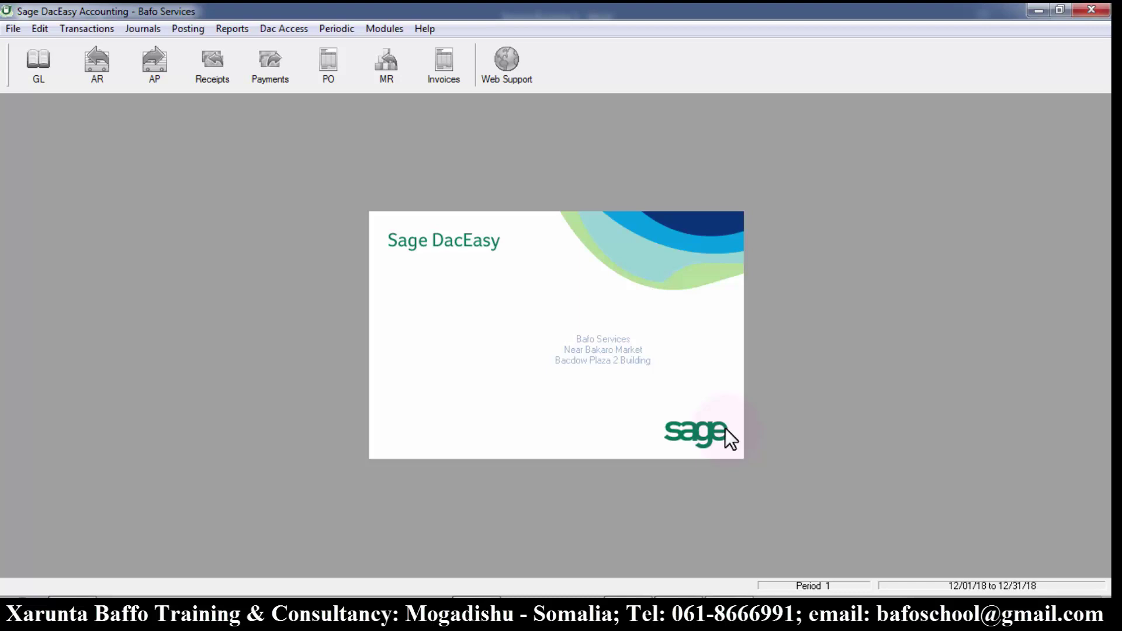
key("alt+t")
key("g")
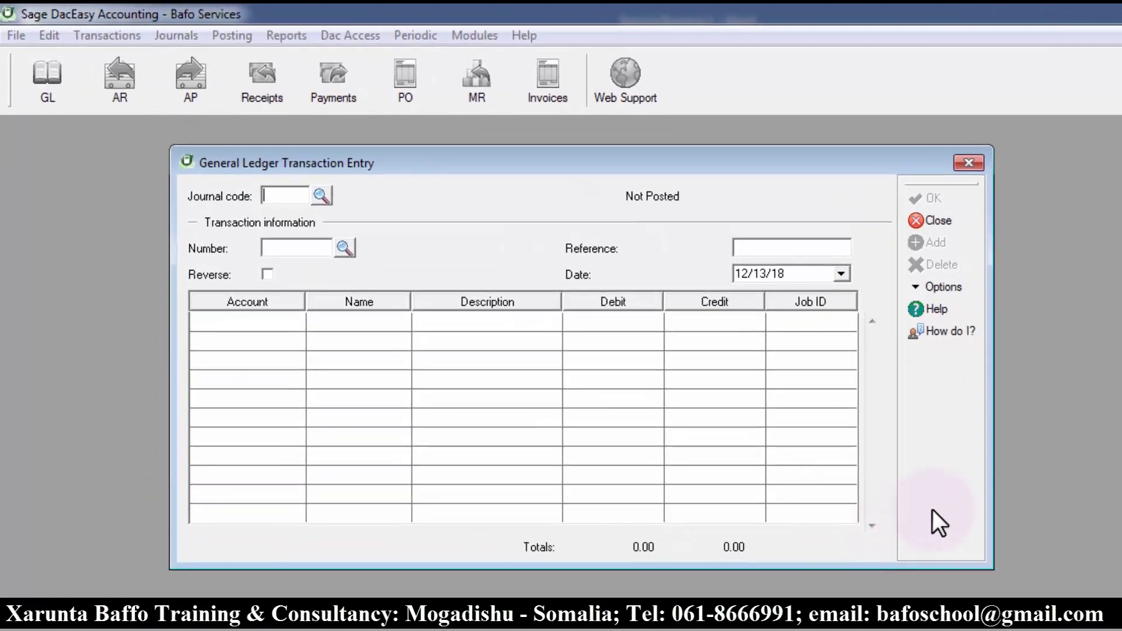
type("DEC-18")
key("Tab")
key("Tab")
type("I")
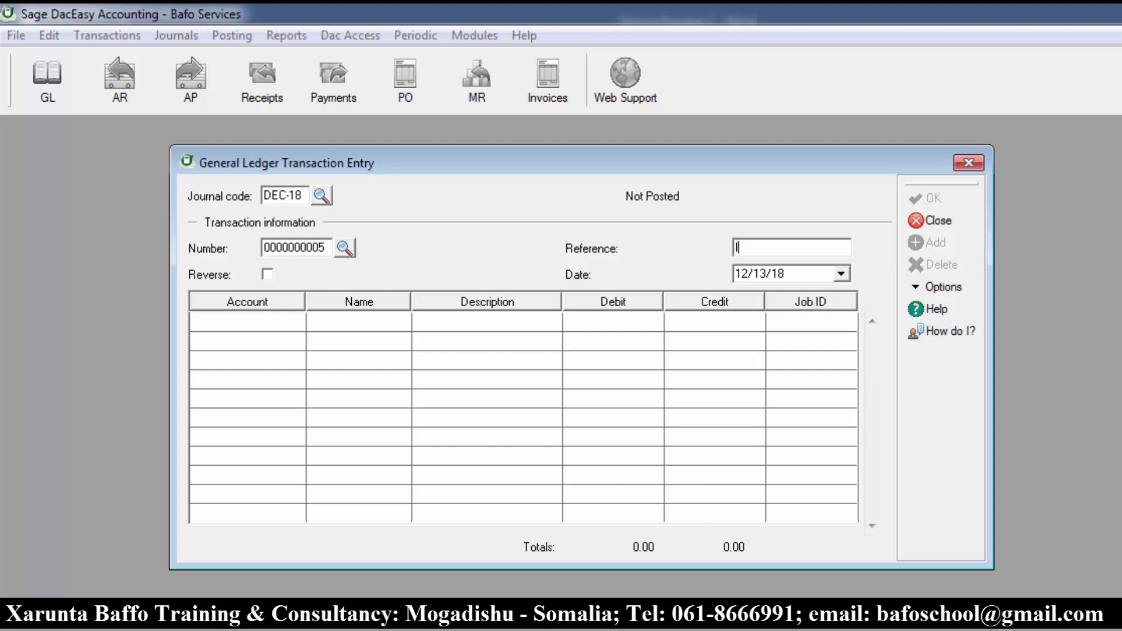
type("nV#1")
key("Tab")
Step: Set the general ledger transaction's date to 12/18/18
key("Tab")
key("Right")
key("Right")
left_click(842, 274)
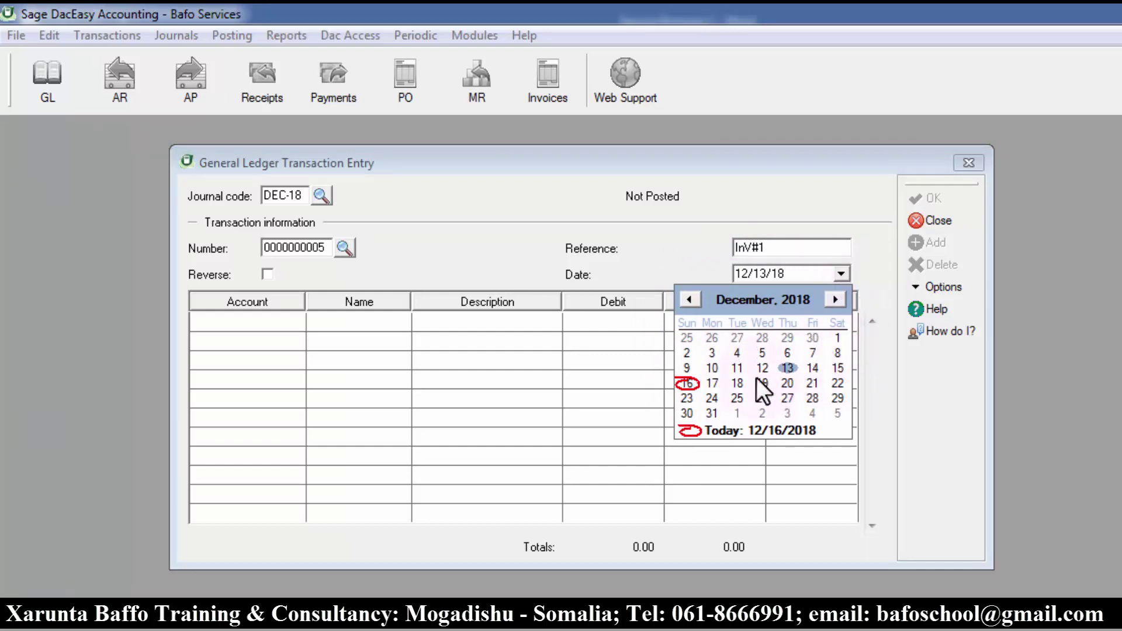
left_click(737, 384)
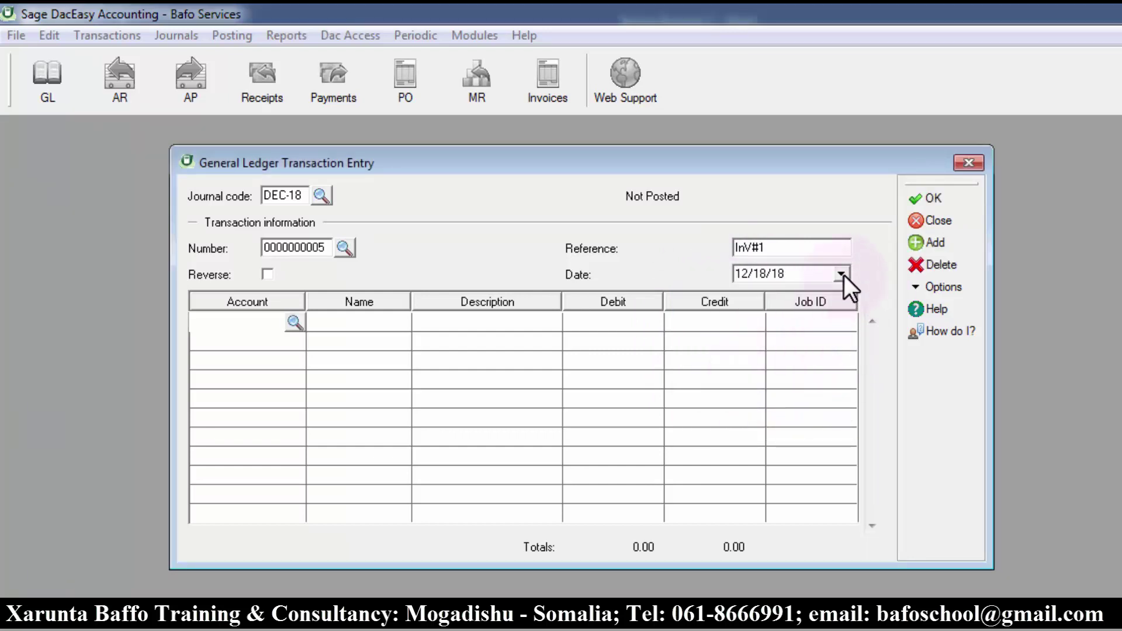
left_click(841, 275)
left_click(647, 382)
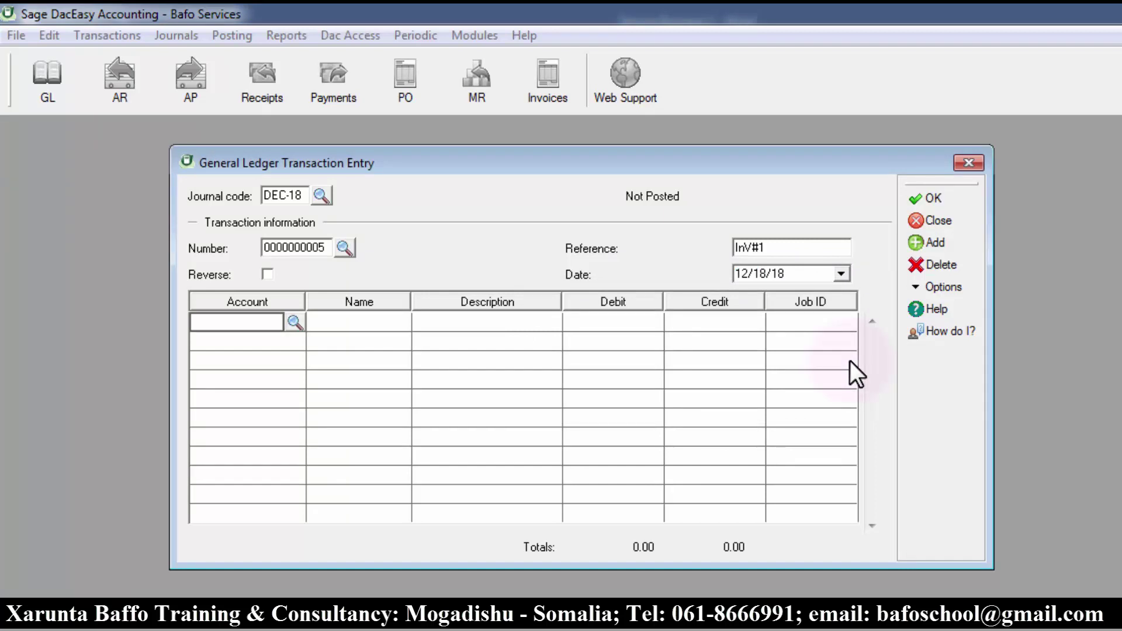
Step: From the first line's account lookup, rename the Cash Drawer 1 account to "Cash OnHand" and save it
key("F5")
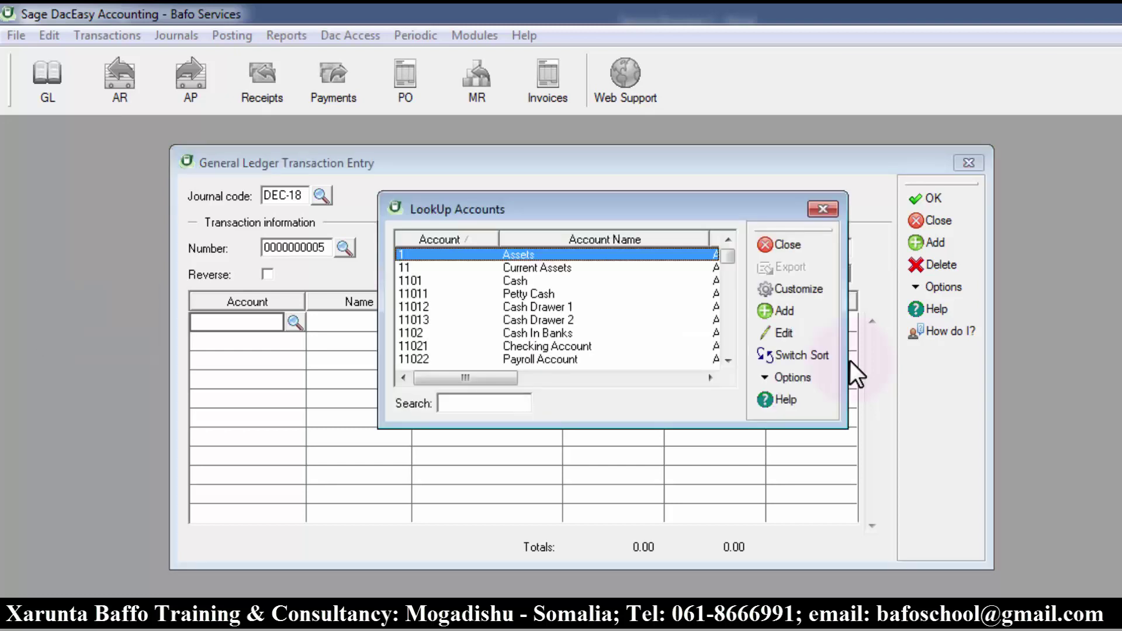
key("Down")
key("Down")
key("Down")
key("Down")
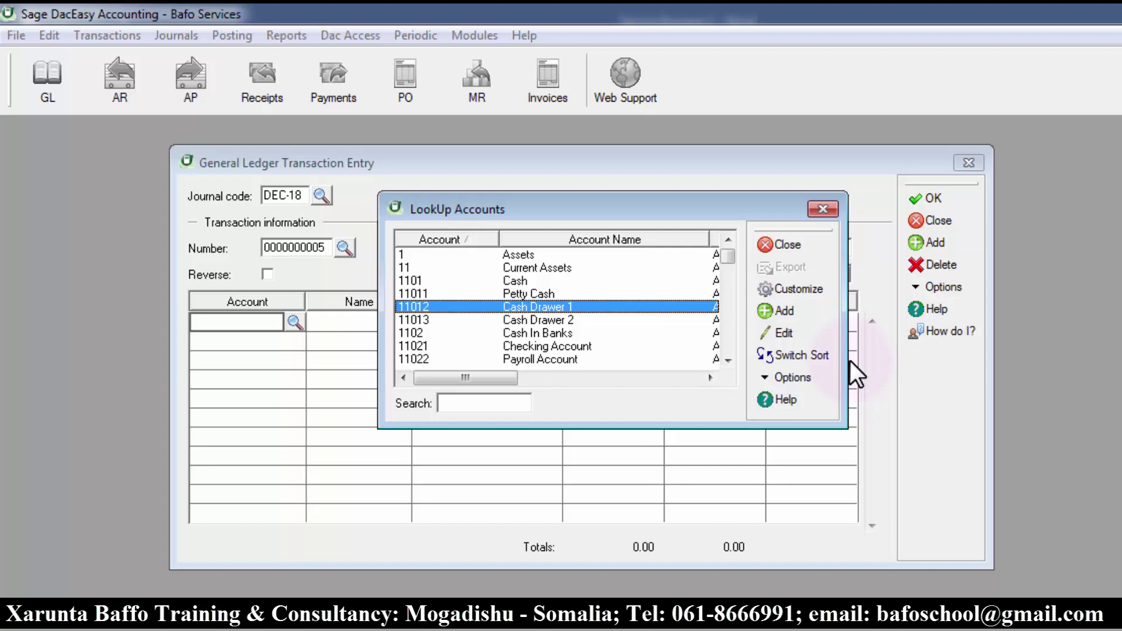
key("F9")
key("Tab")
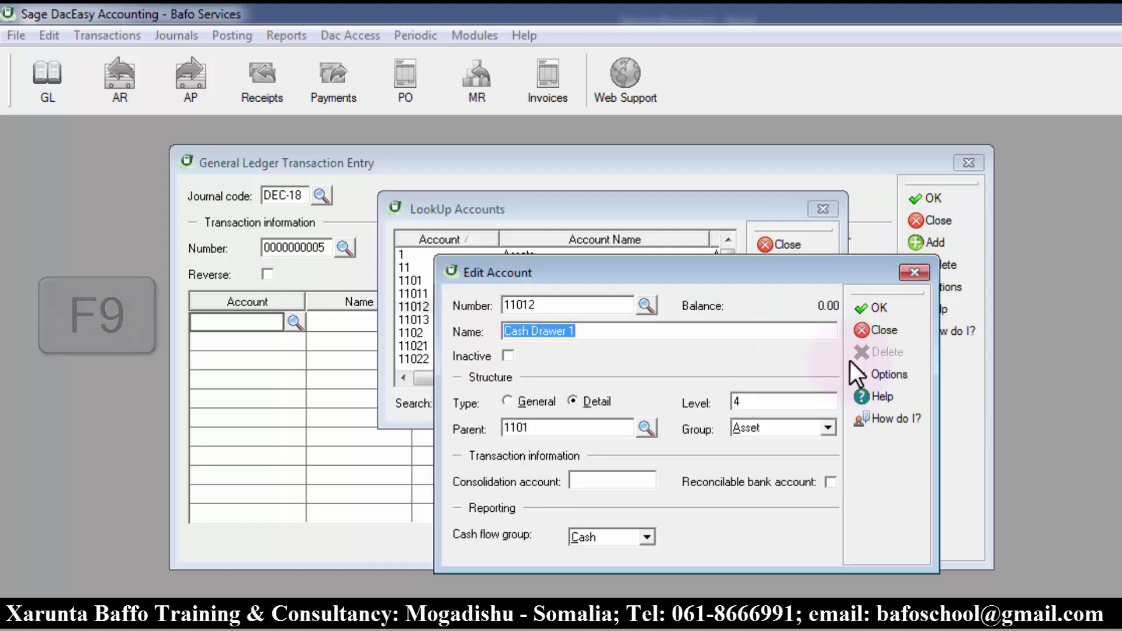
key("End")
key("BackSpace")
key("BackSpace")
key("BackSpace")
key("BackSpace")
key("BackSpace")
key("BackSpace")
key("BackSpace")
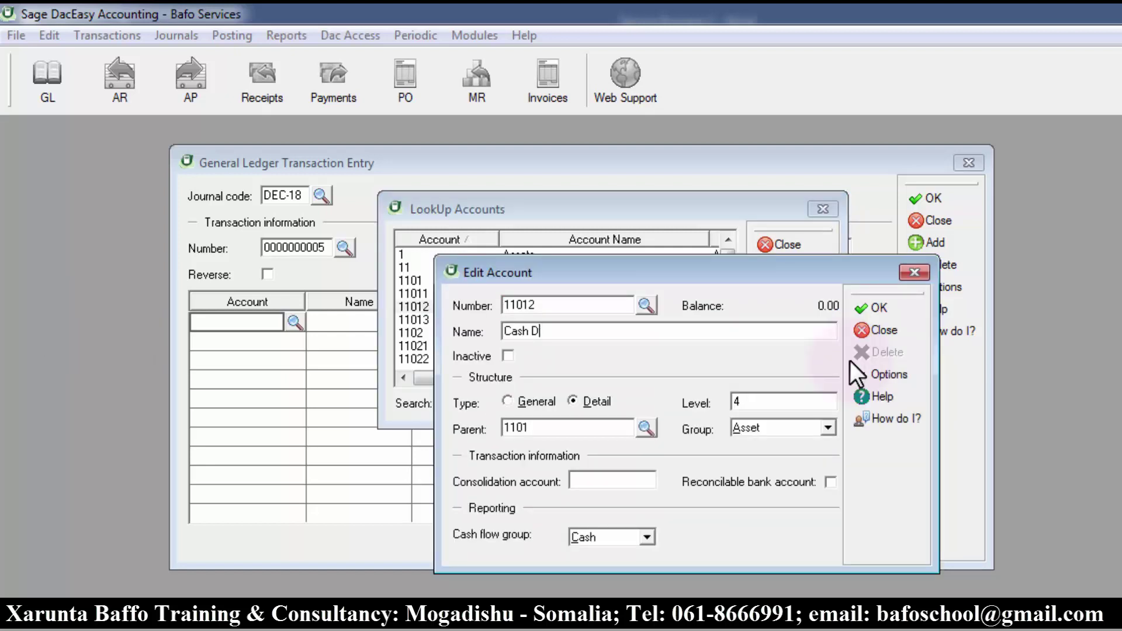
key("BackSpace")
type("OnHanad")
key("Left")
key("BackSpace")
key("F10")
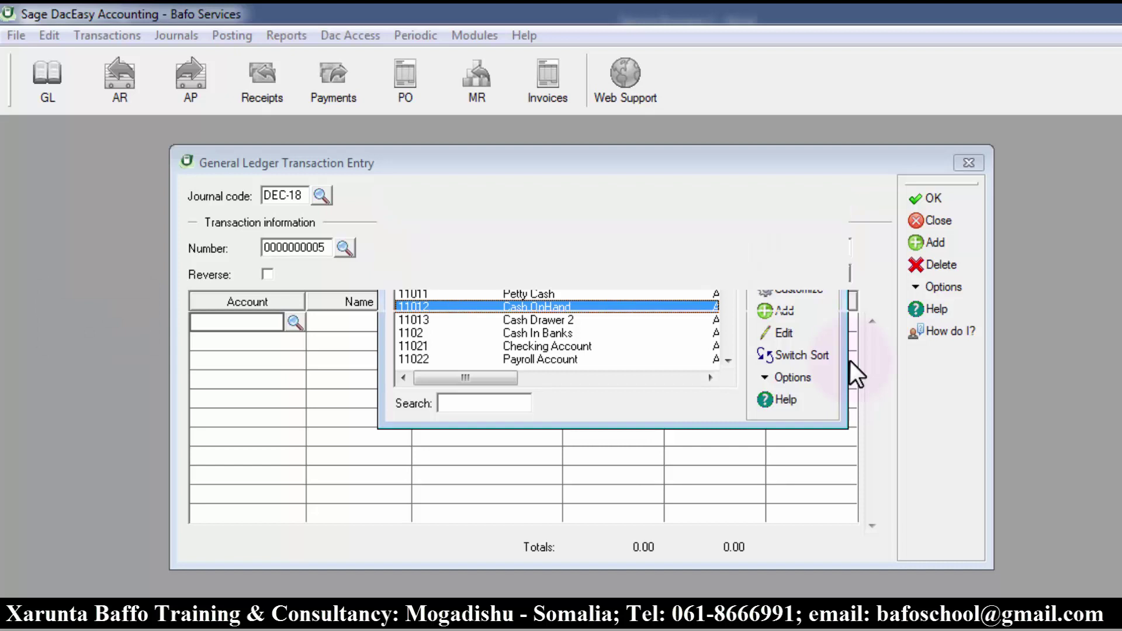
Step: Enter Cash OnHand on the first line with the description "Land Scapping Service" and a debit of 4500
key("Return")
type("Land ")
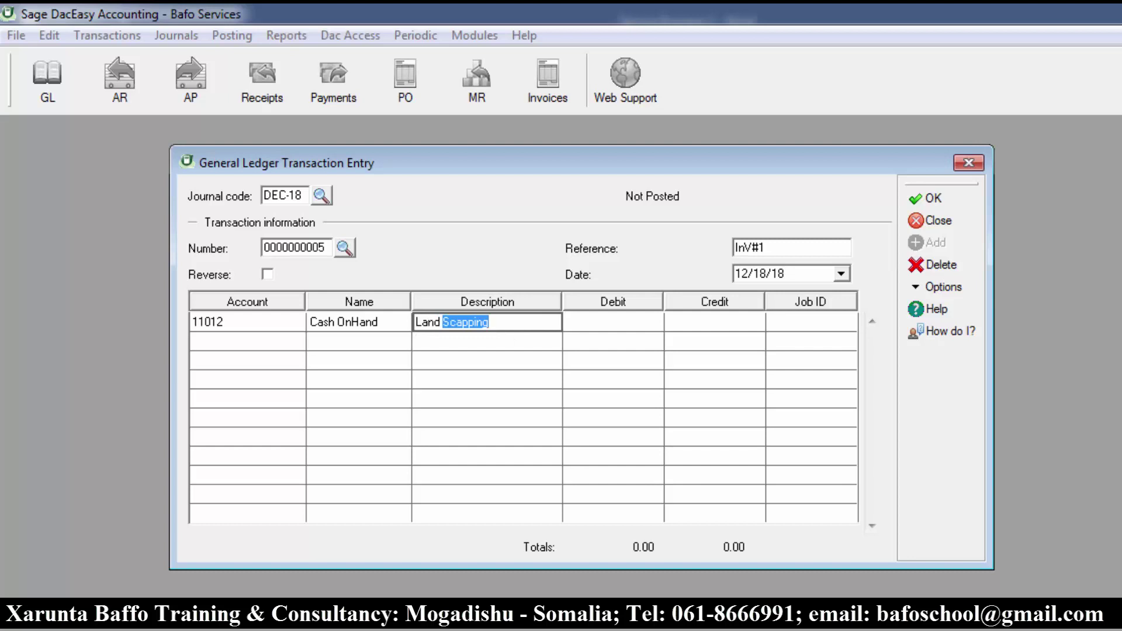
type("Scappon")
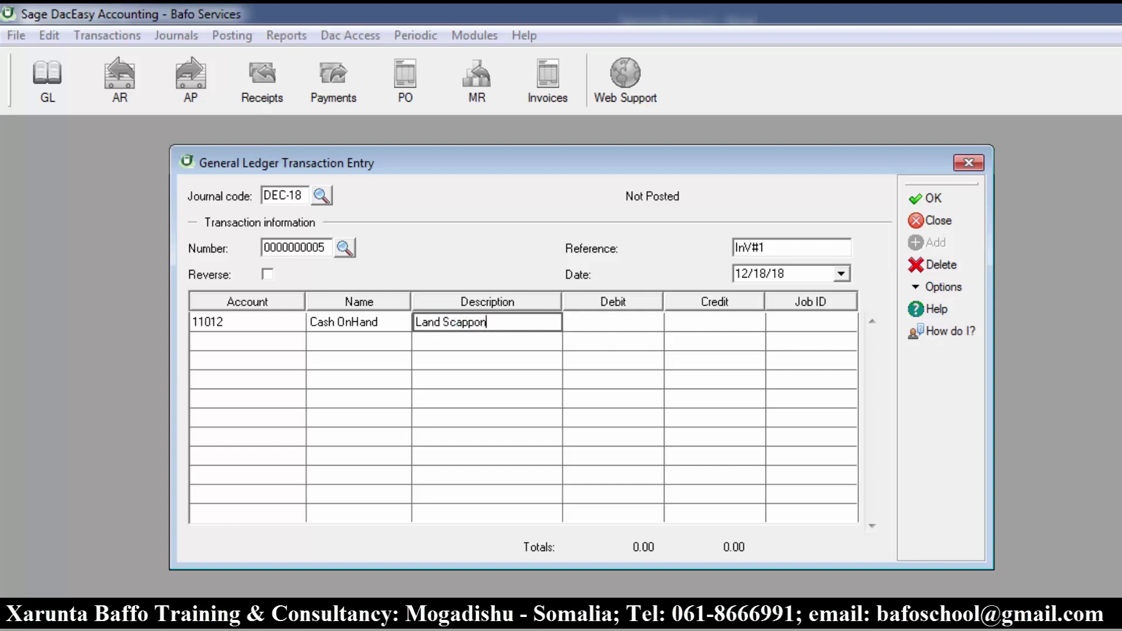
key("BackSpace")
key("BackSpace")
type("ing Service")
key("Tab")
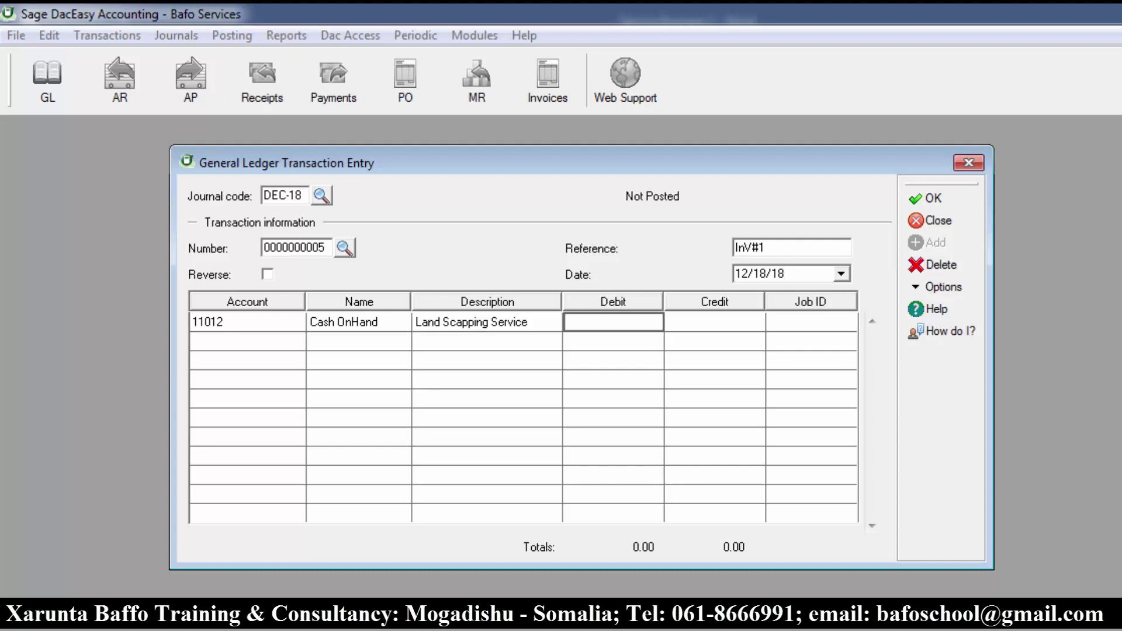
type("4500")
key("Return")
key("Return")
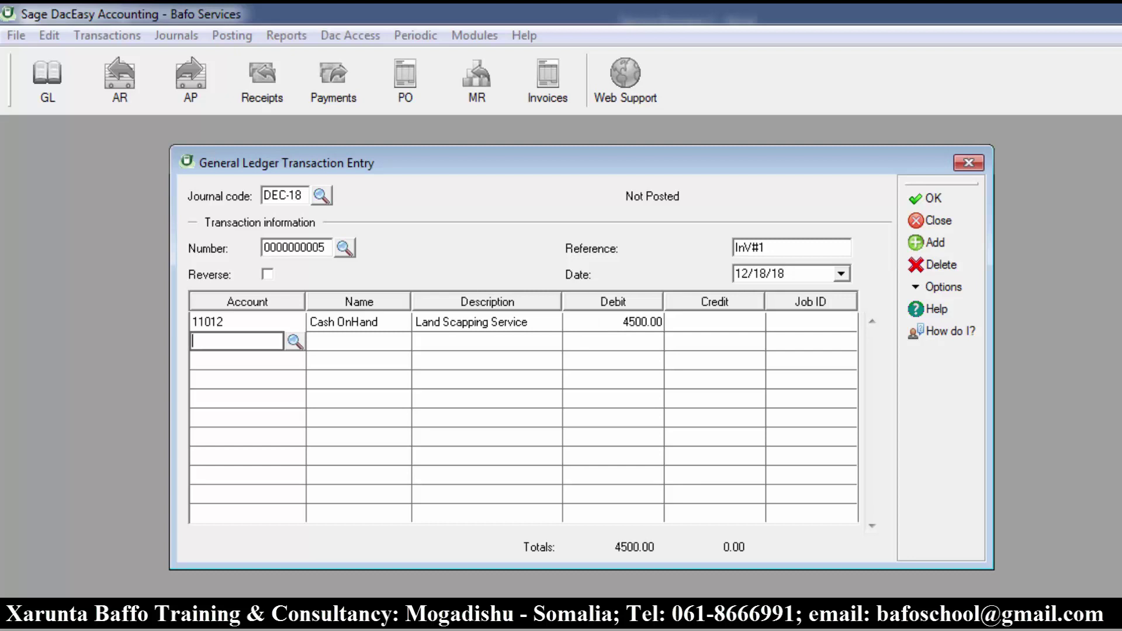
Step: Add a second line for the Sales: Dept 01 revenue account with the same description and a credit of 4500
key("F5")
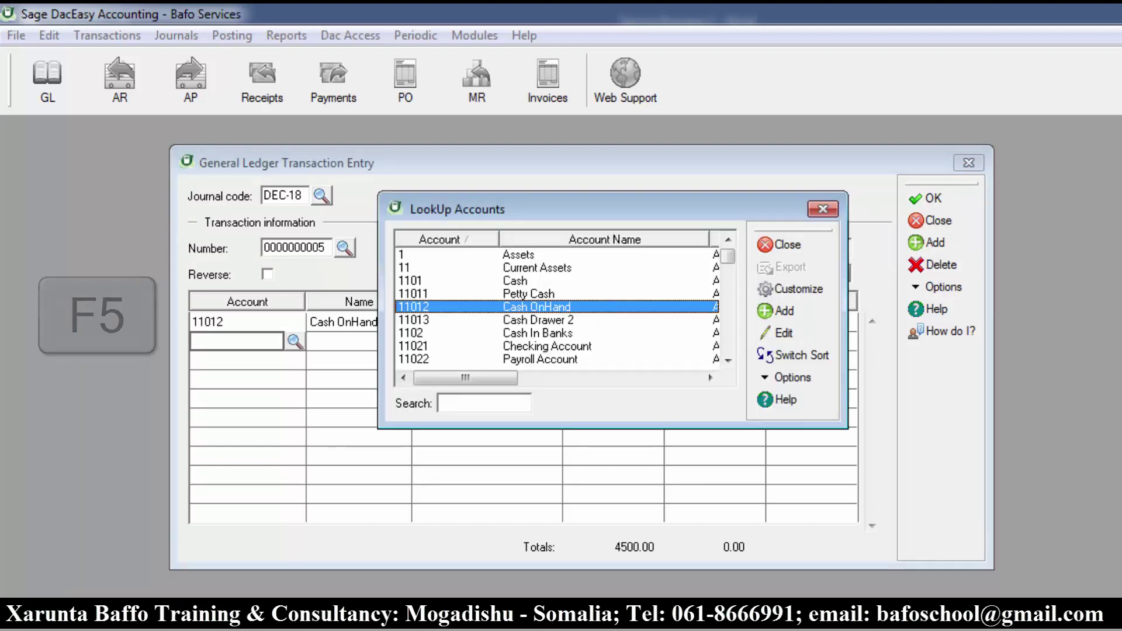
type("4")
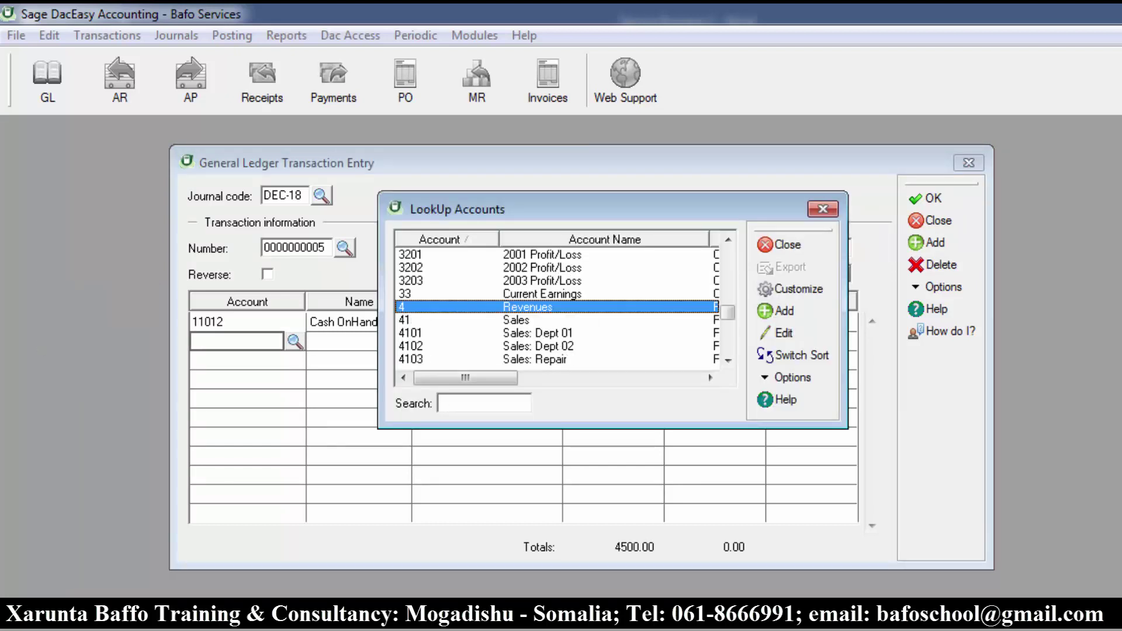
key("Down")
key("Down")
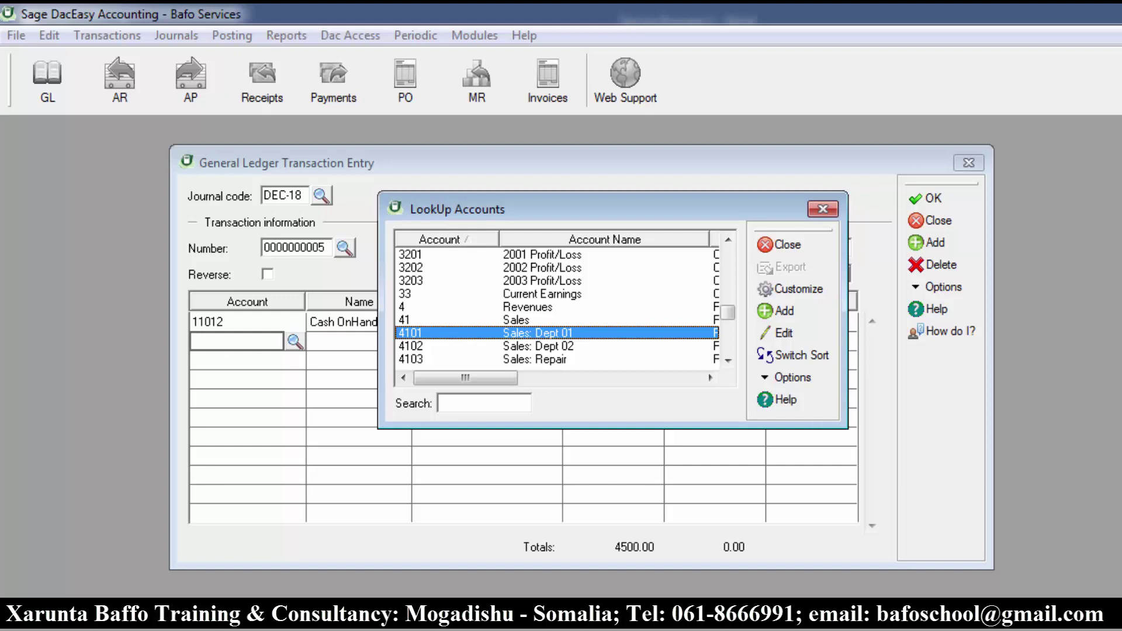
key("Return")
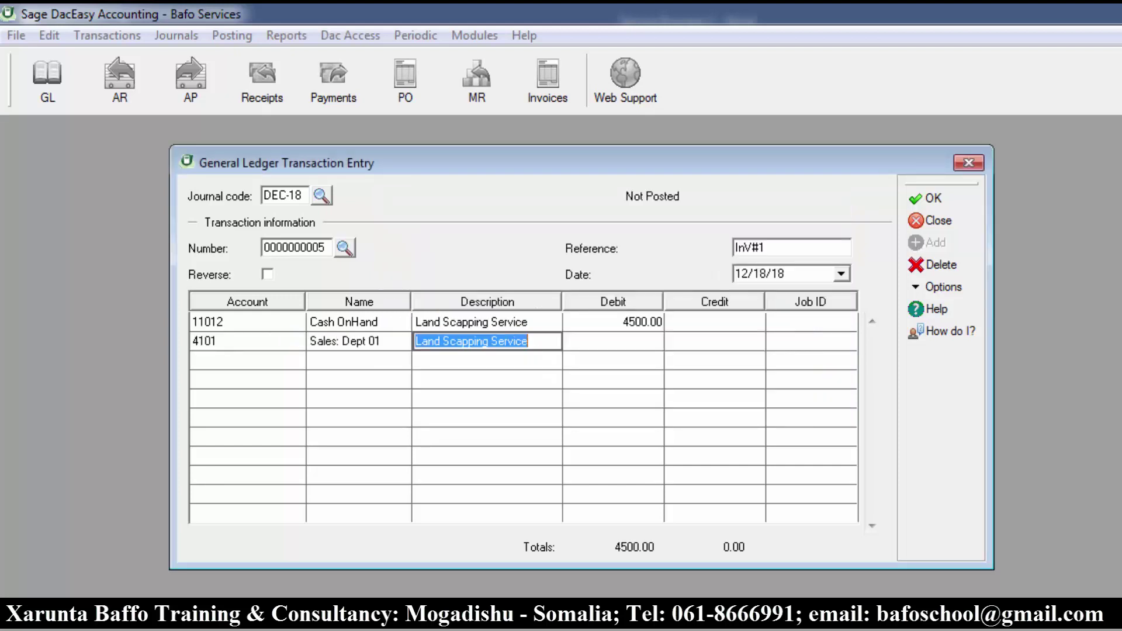
key("Tab")
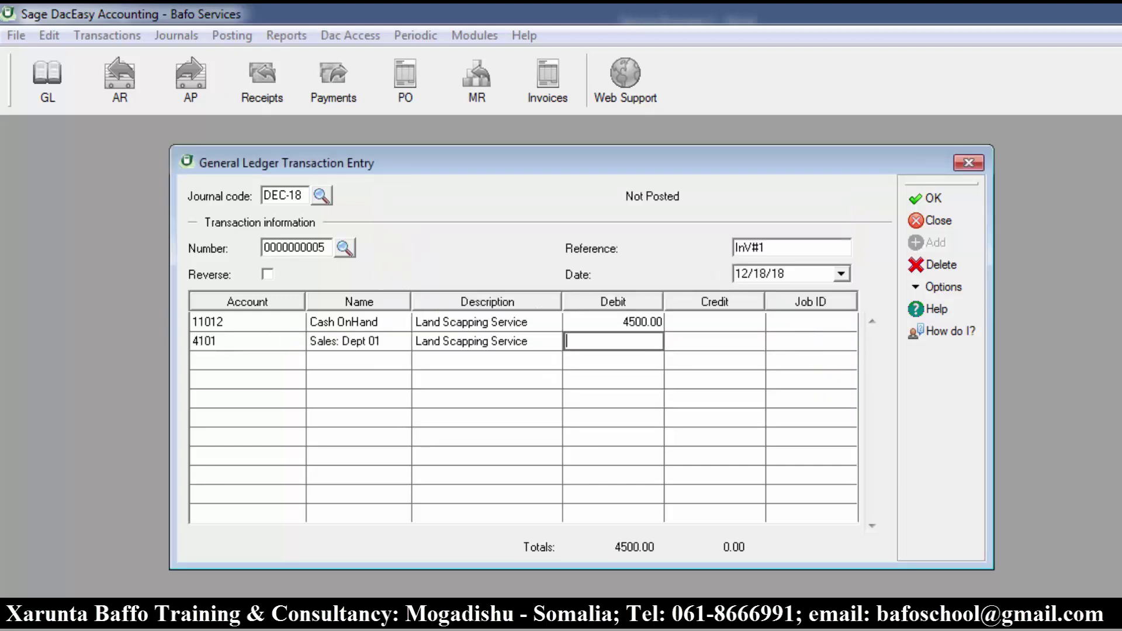
key("Tab")
type("4500")
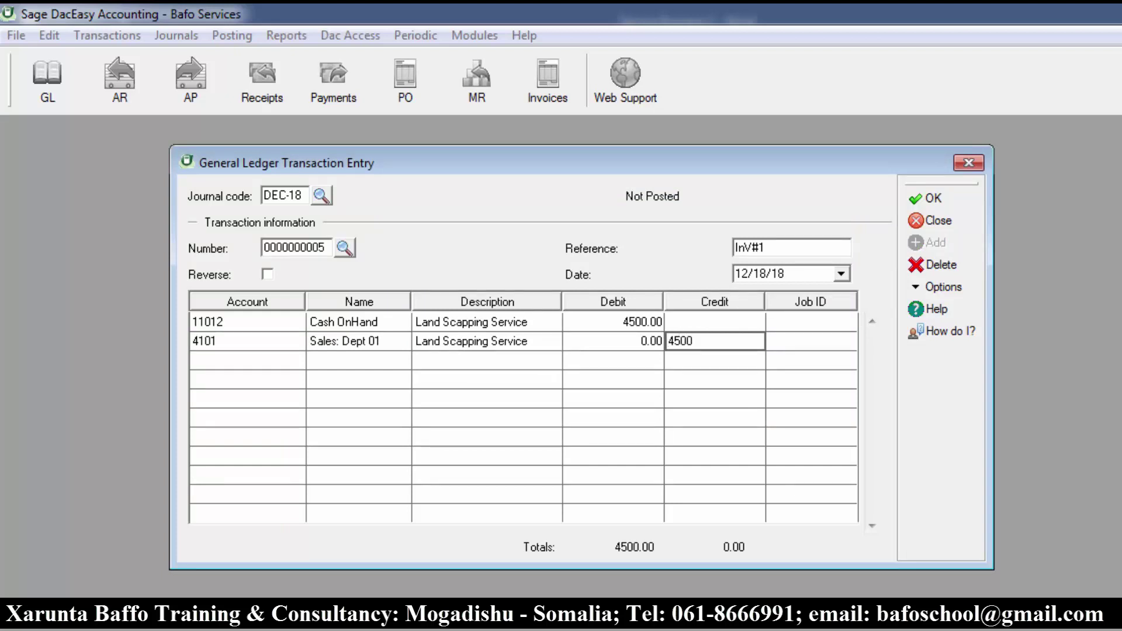
key("Tab")
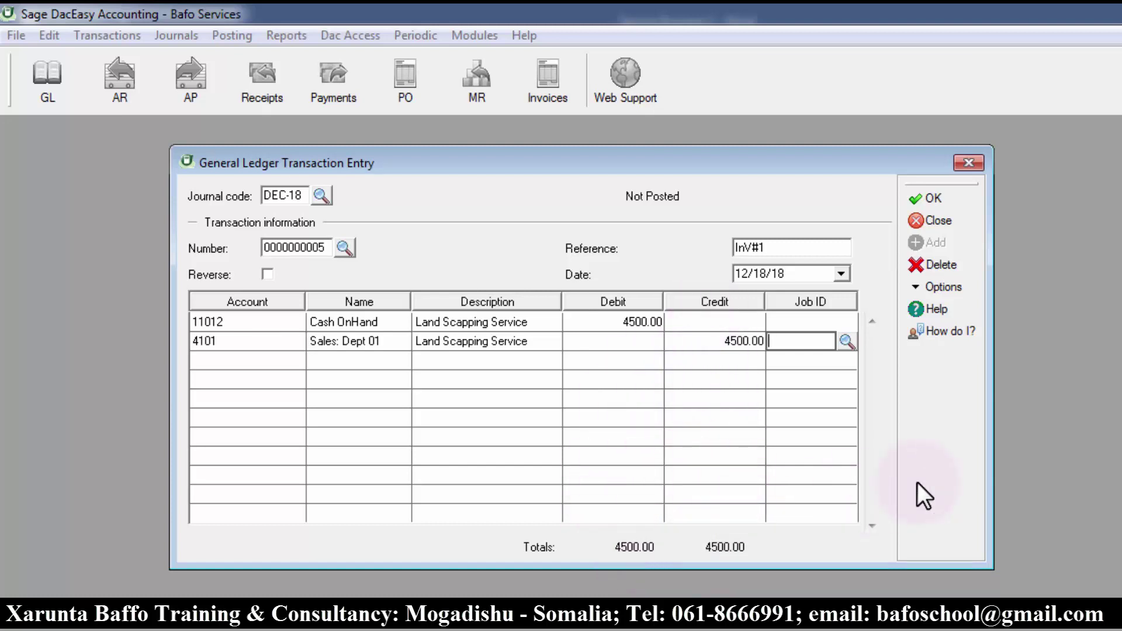
Step: Save the balanced transaction and close the General Ledger Transaction Entry window
key("F10")
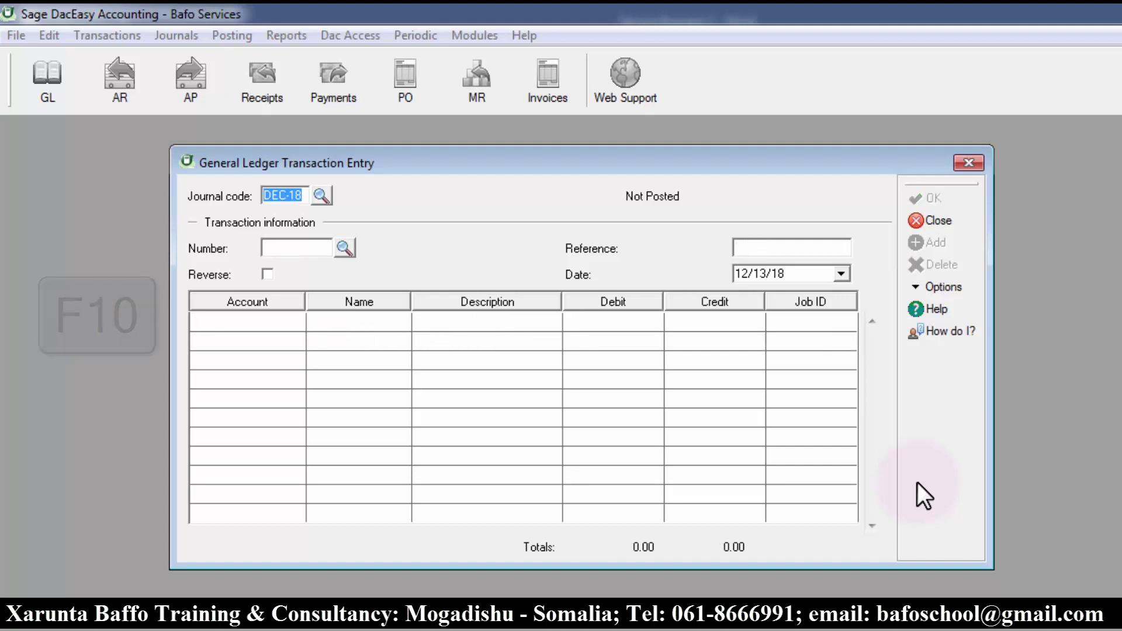
key("Escape")
key("Return")
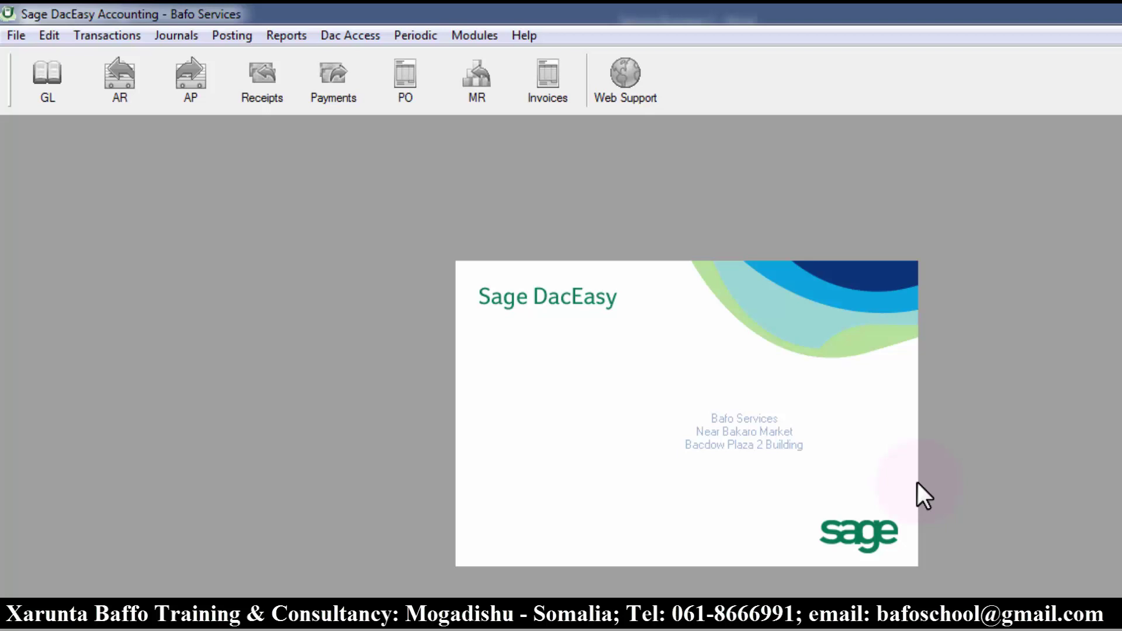
Step: Display the General Ledger Journal report on screen, check the entry's debit and credit lines, and close it
key("alt+j")
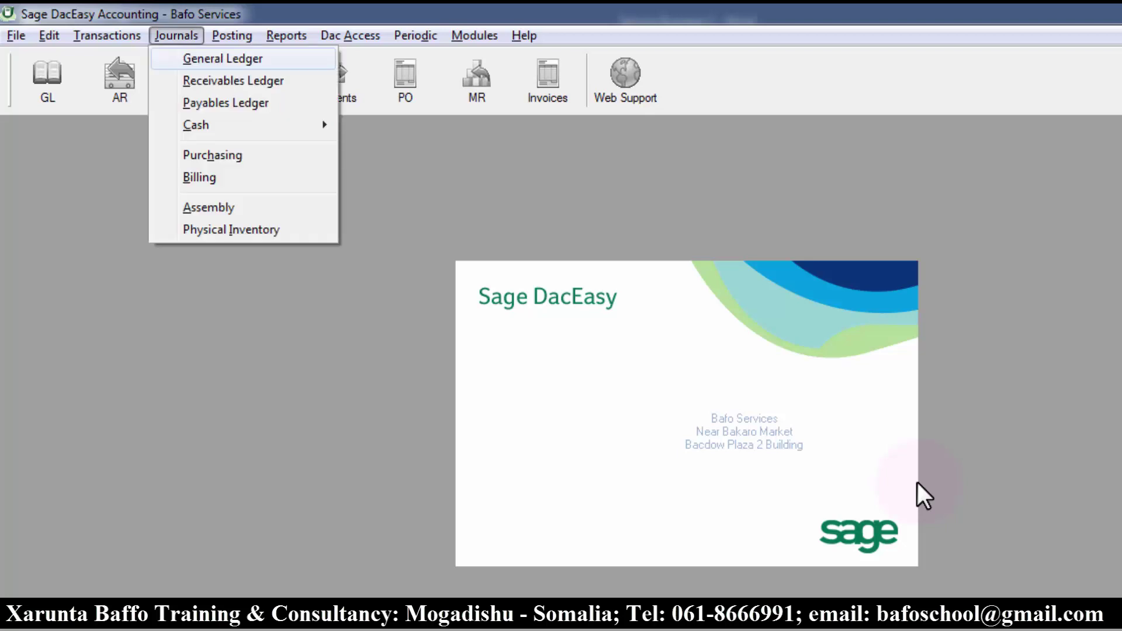
key("Return")
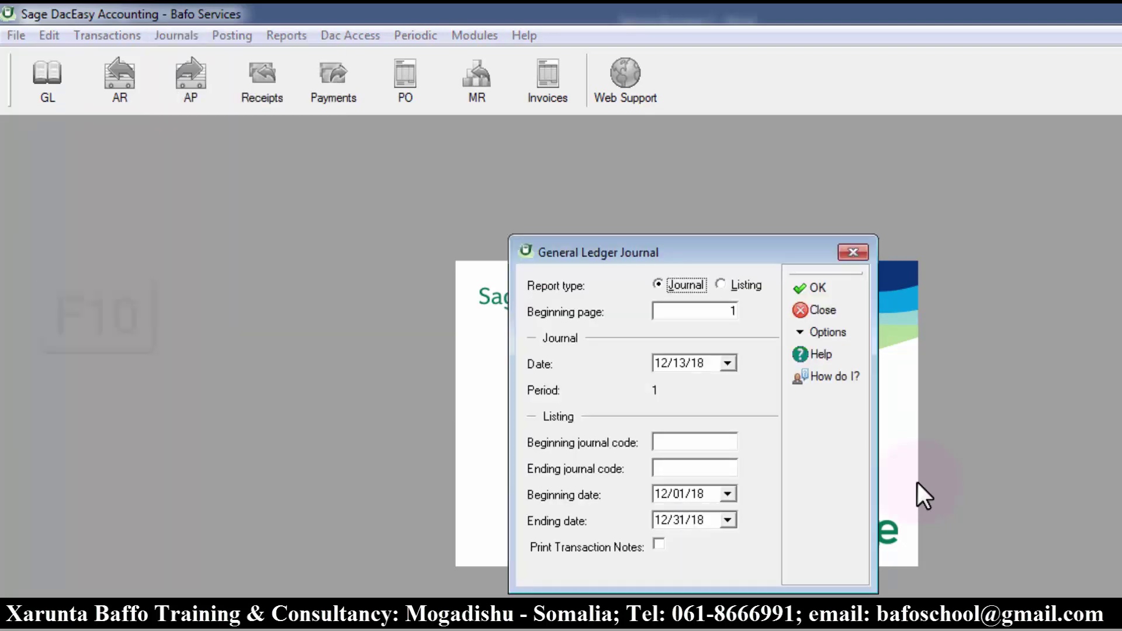
key("F10")
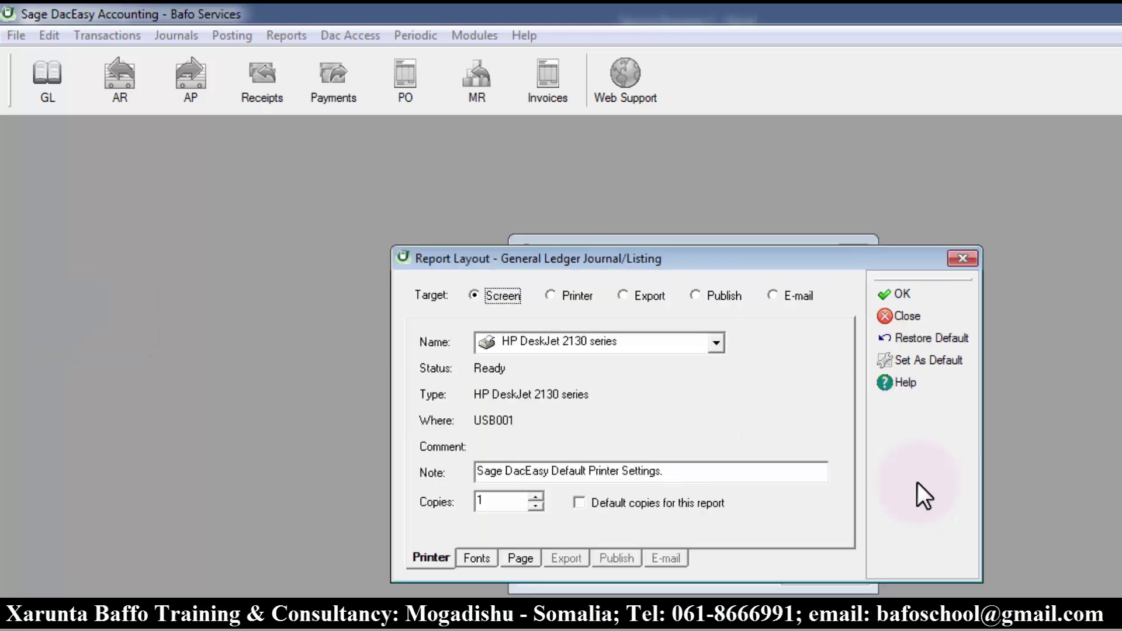
key("Return")
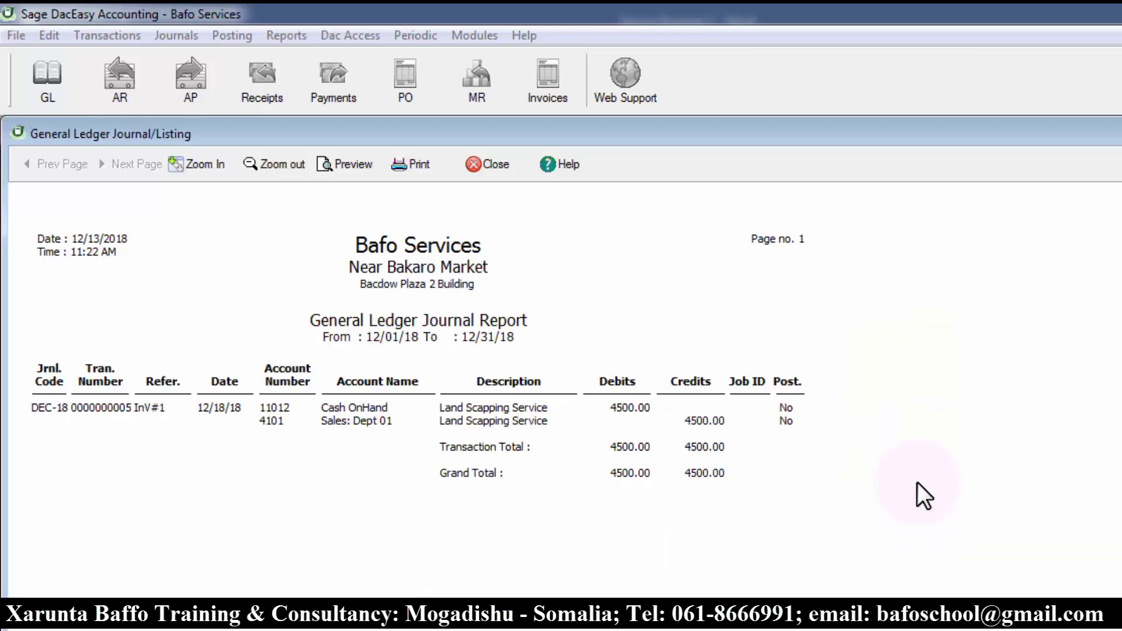
left_click(639, 409)
left_click(701, 421)
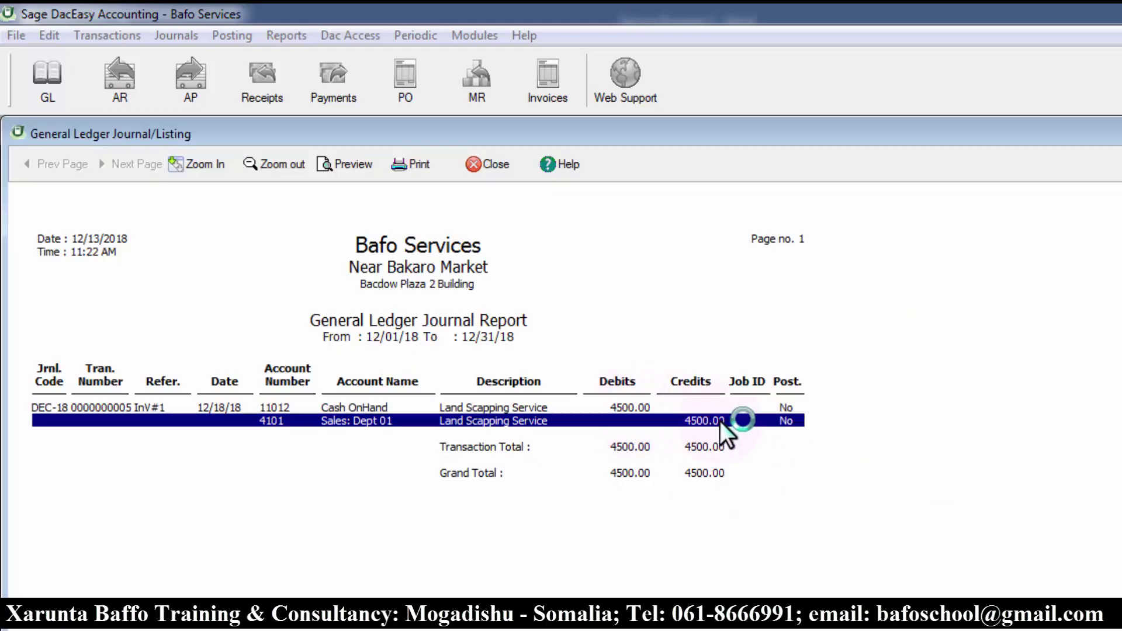
key("Escape")
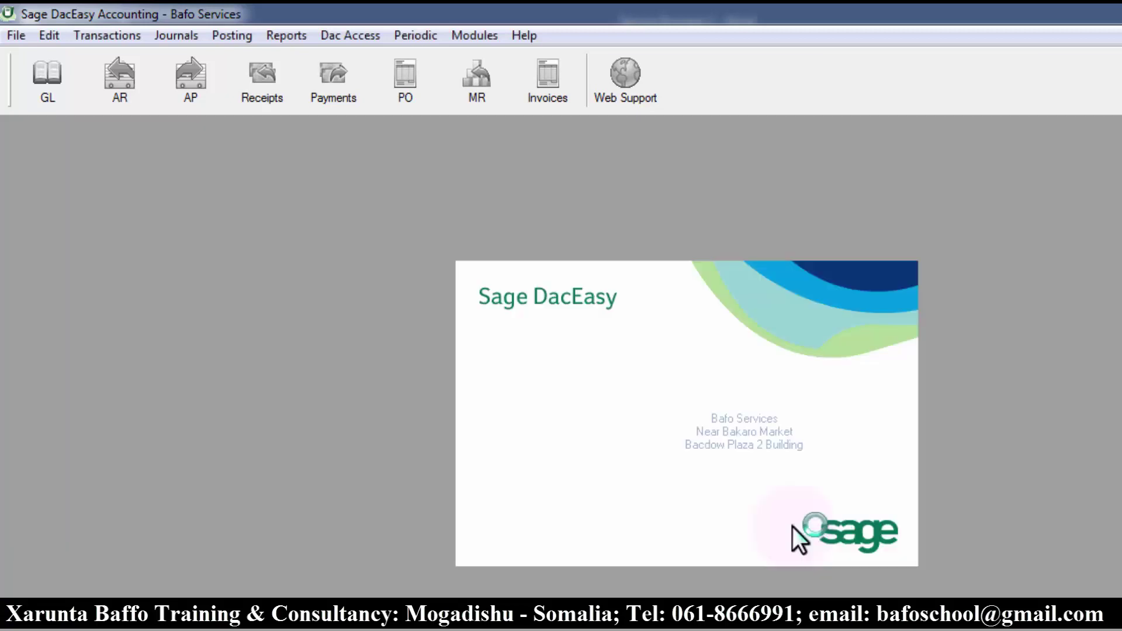
Step: Post the general ledger transactions with the default posting options
key("alt+p")
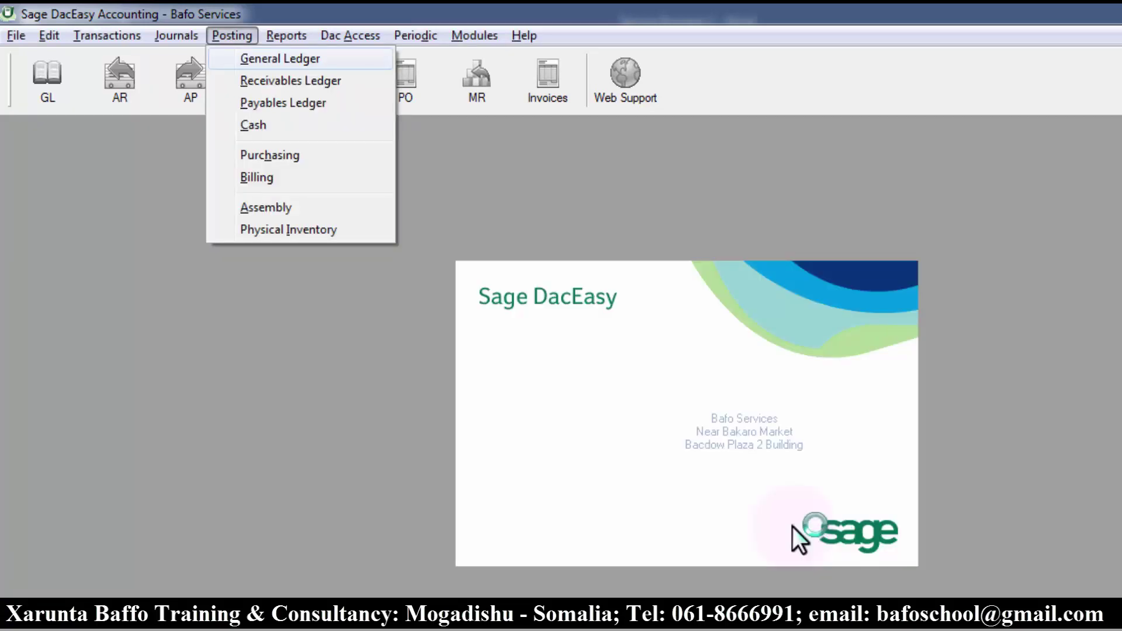
key("Return")
key("F10")
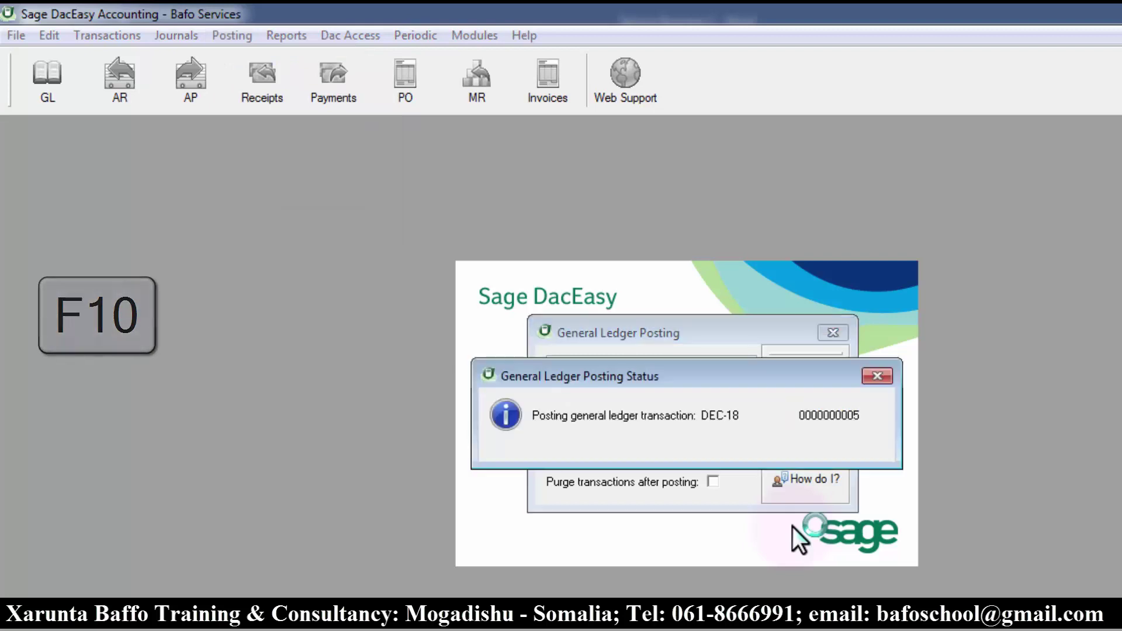
key("Return")
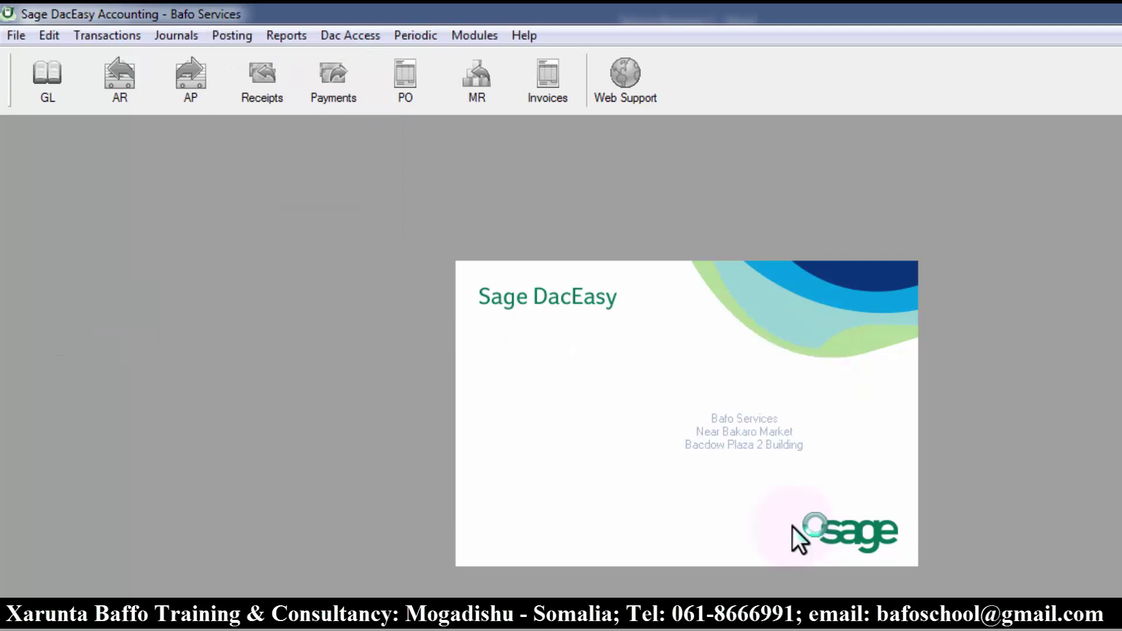
Step: Display the general ledger Income Statement for period 1 on screen with the default report options
key("alt+r")
key("g")
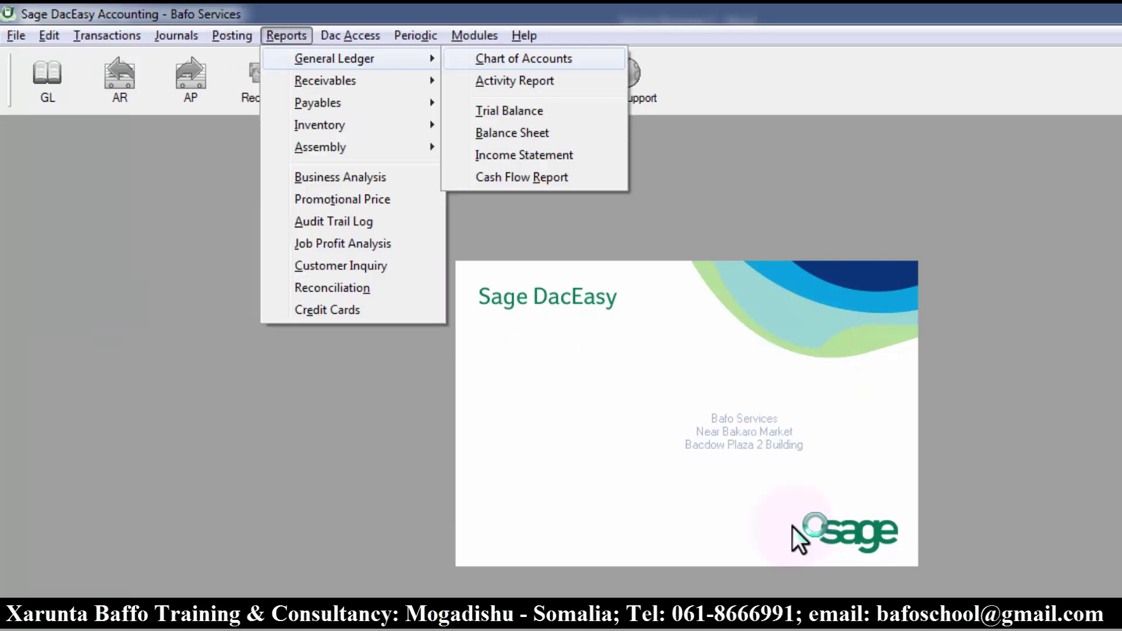
key("i")
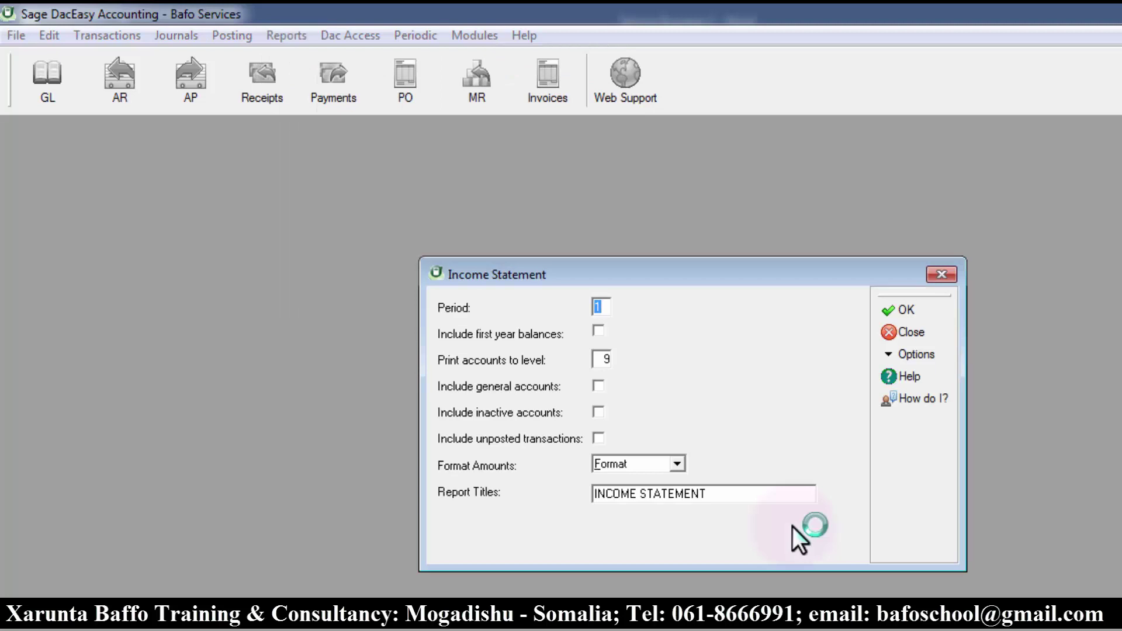
key("F10")
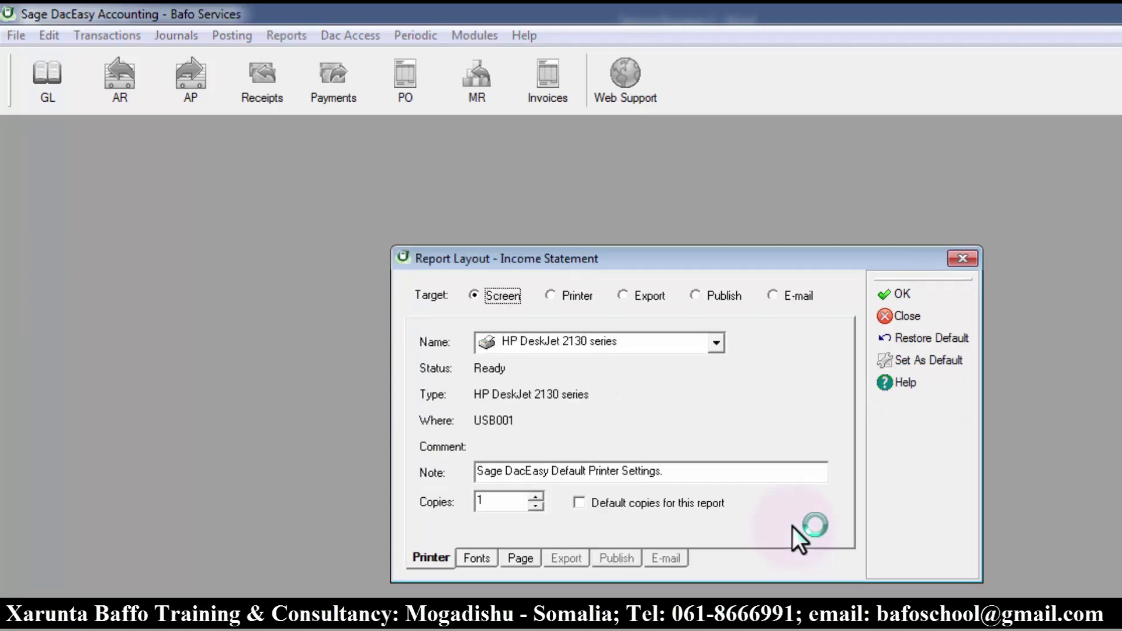
key("F10")
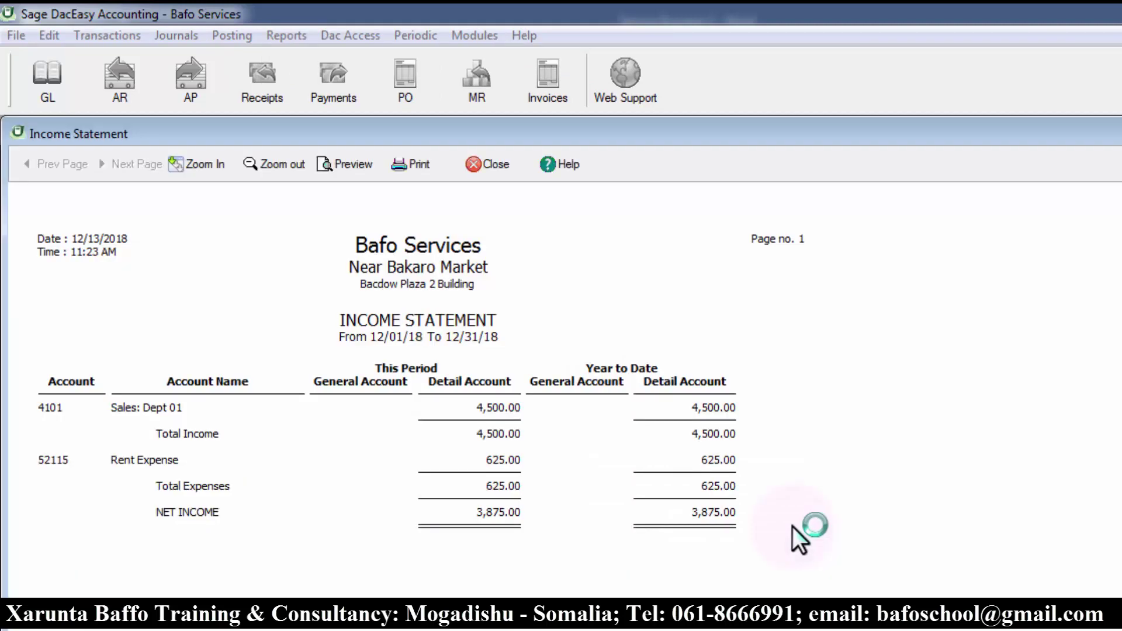
Step: Check the Sales: Dept 01, Rent Expense and Net Income lines, and close the Income Statement and its options
left_click(479, 403)
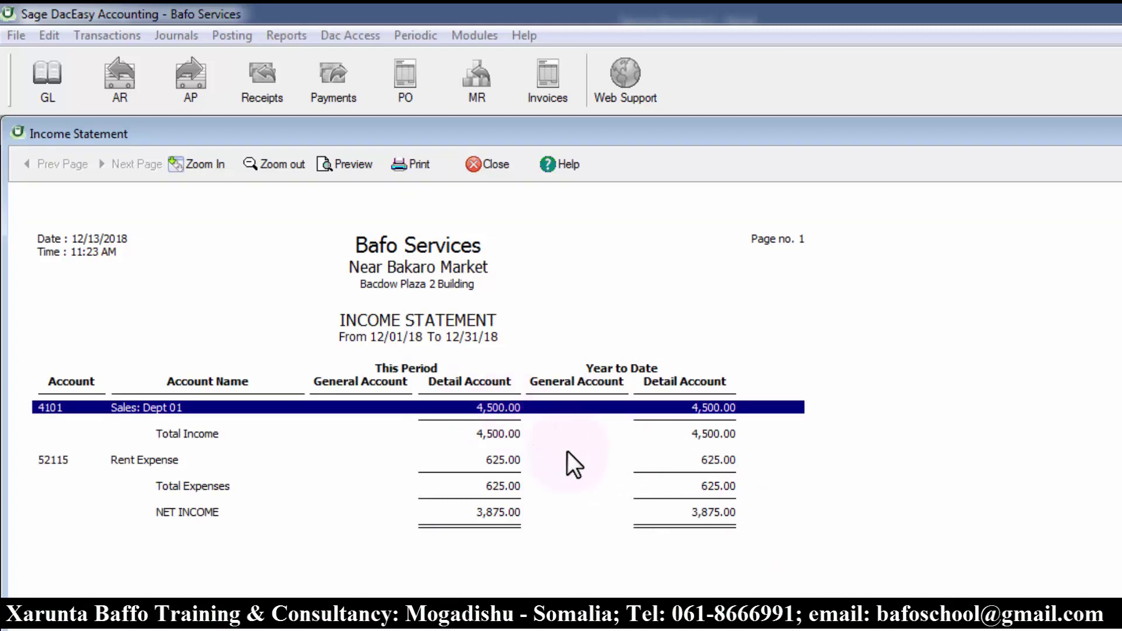
left_click(502, 462)
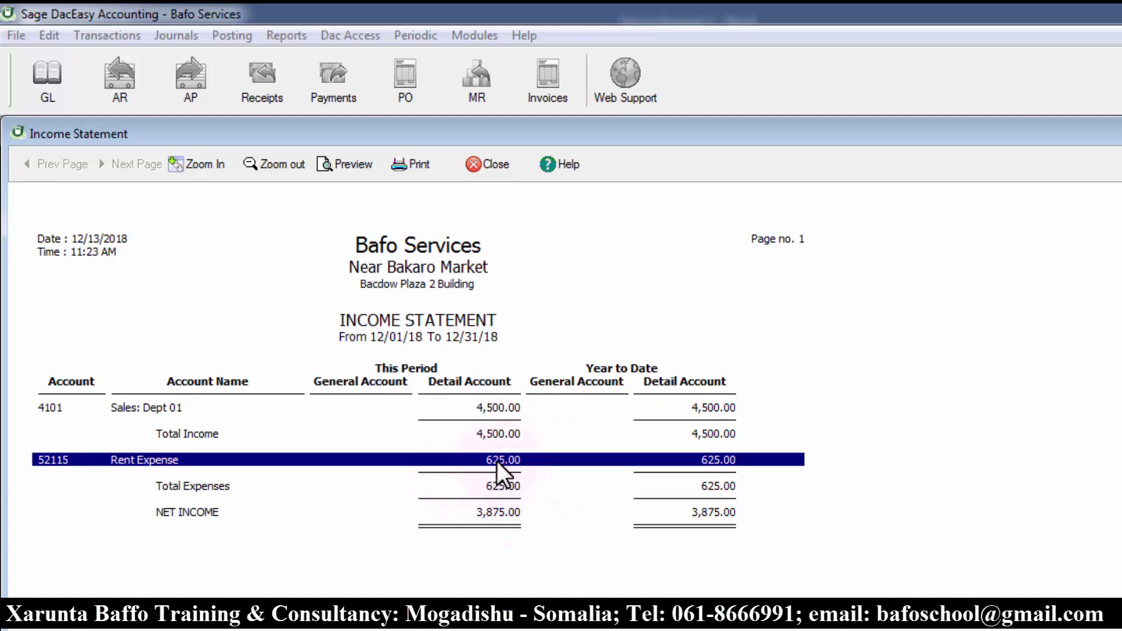
left_click(505, 513)
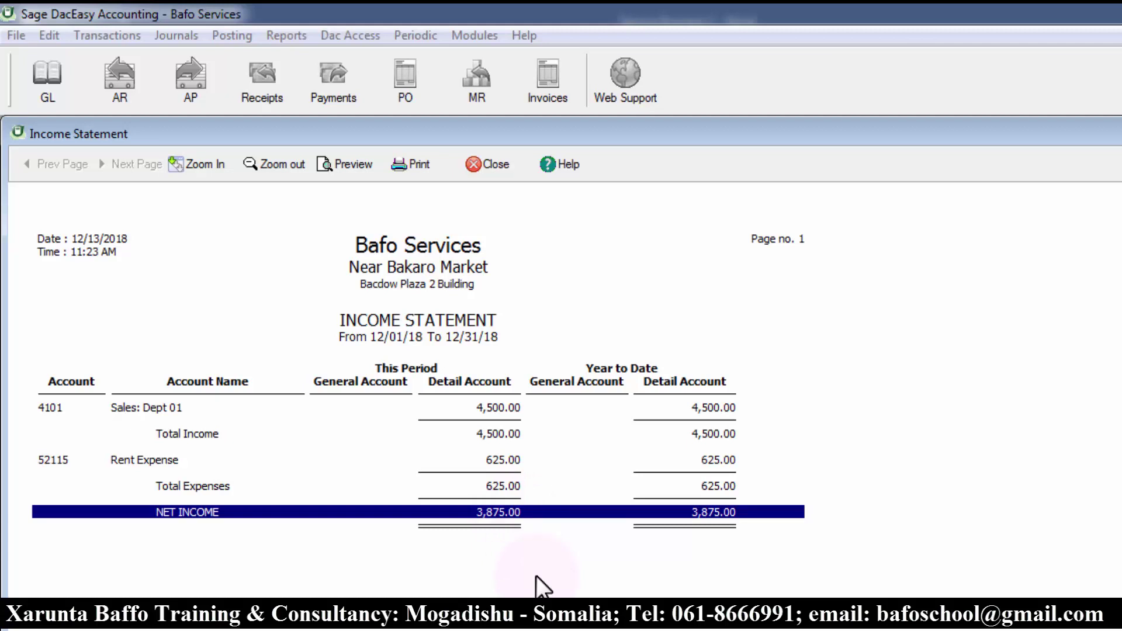
key("Escape")
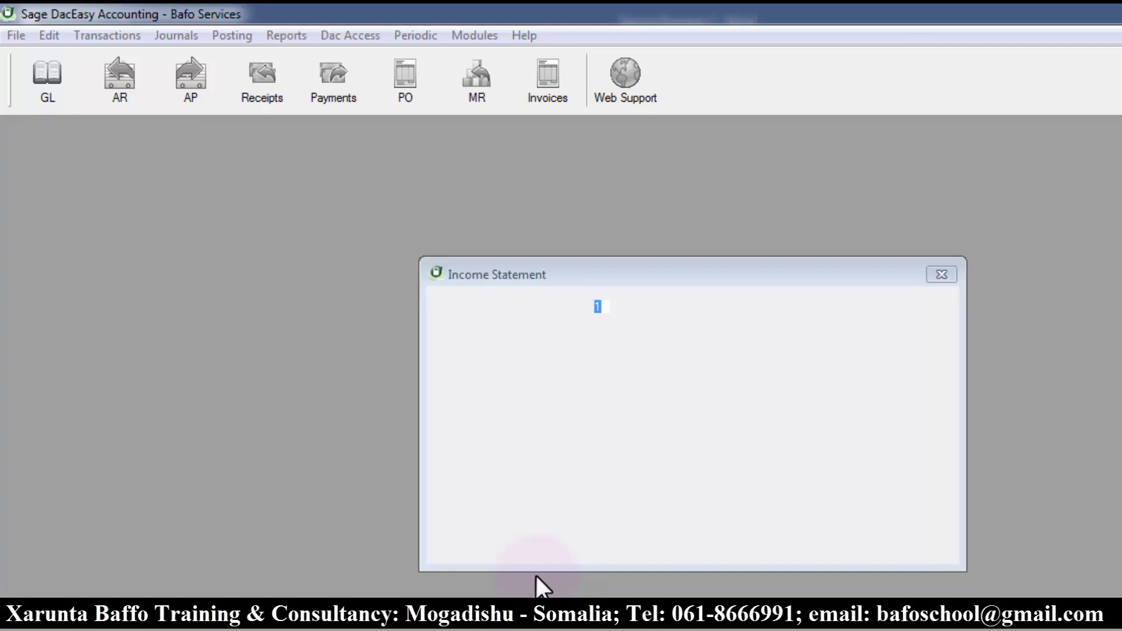
key("Escape")
Step: Display the general ledger Balance Sheet for period 1 on screen and check its Cash OnHand line
key("alt+r")
key("g")
key("b")
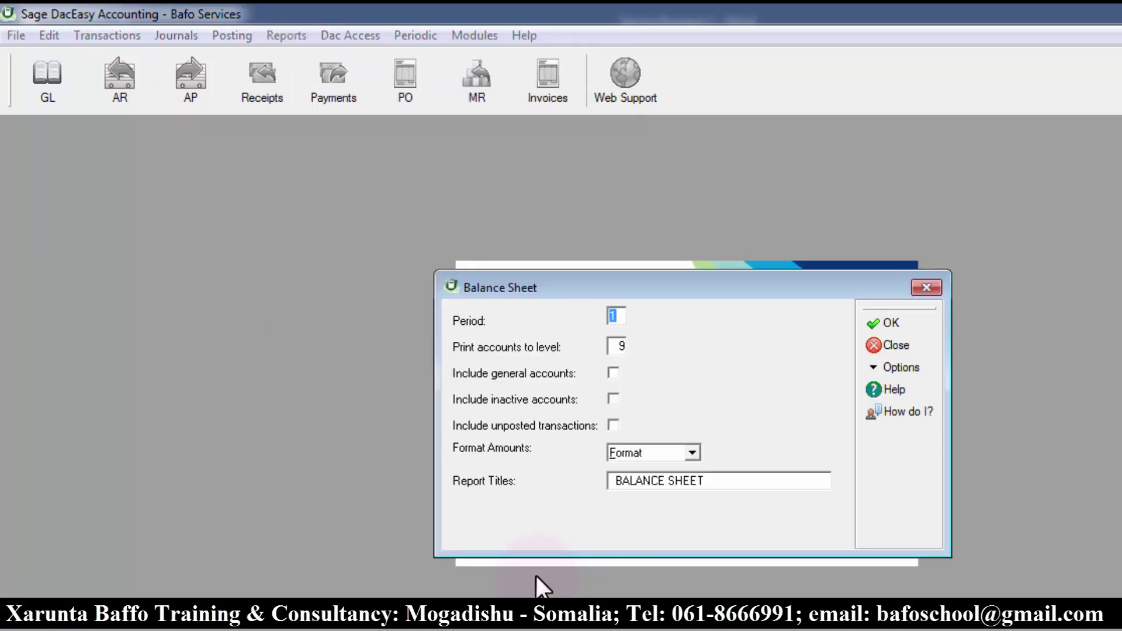
key("F10")
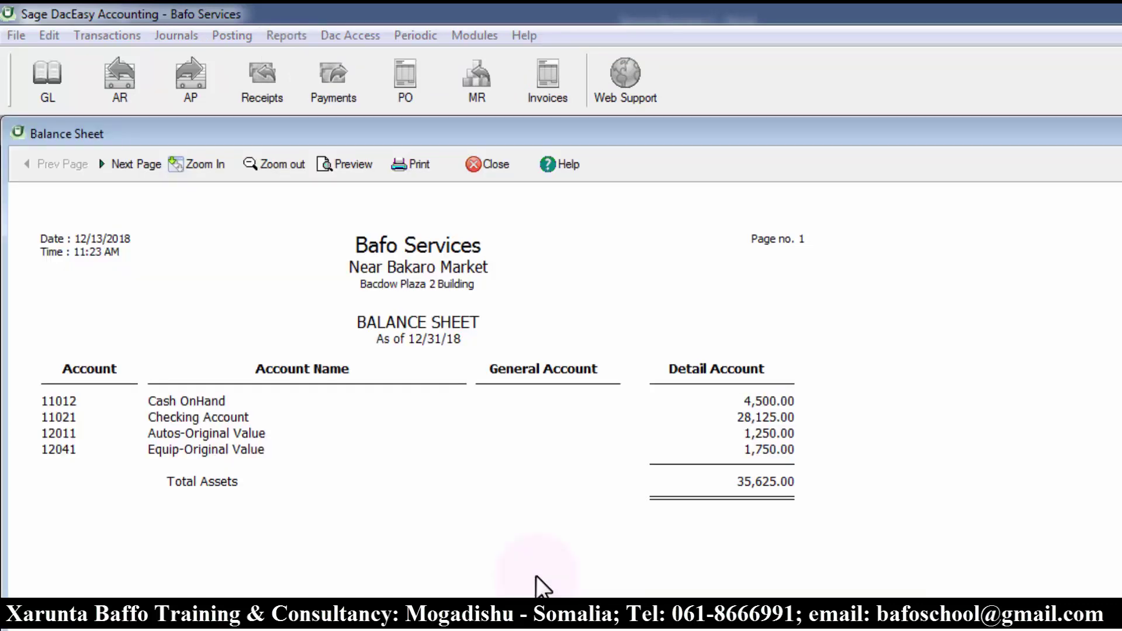
left_click(782, 402)
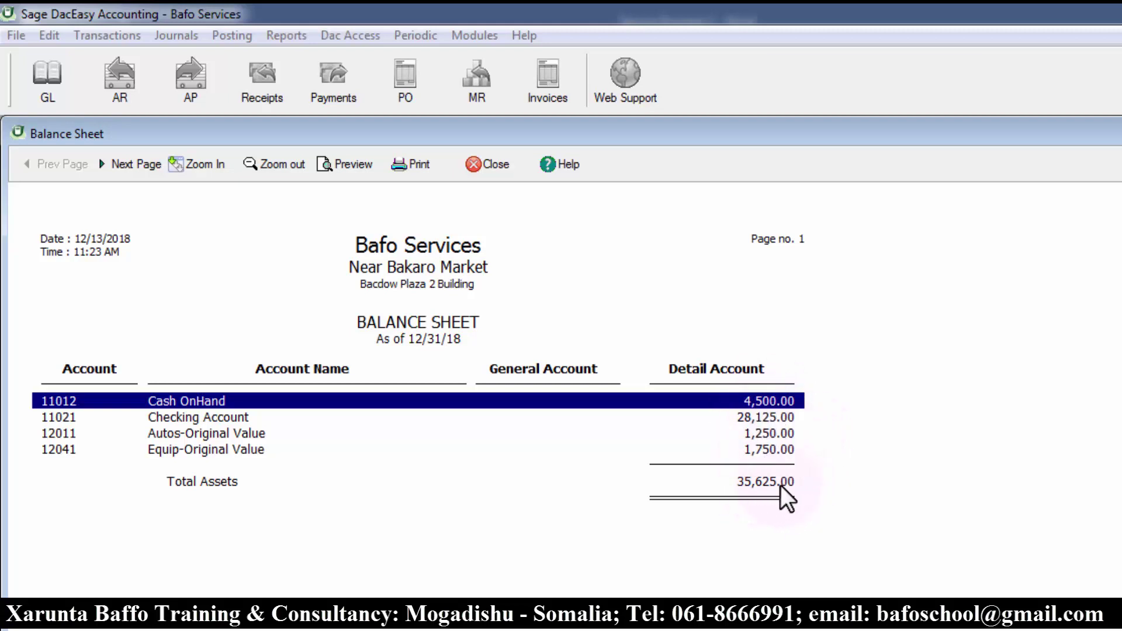
Step: Examine the current-year profit and the Total Liabilities plus Equity lines on page 2 of the Balance Sheet
key("ctrl+Page_Down")
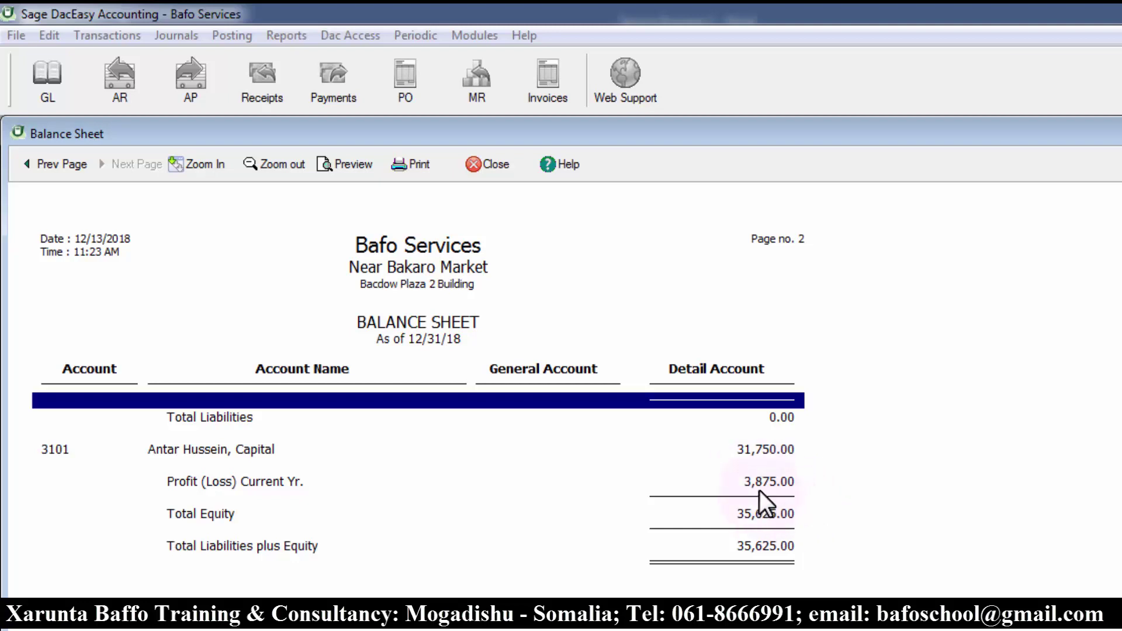
left_click(786, 485)
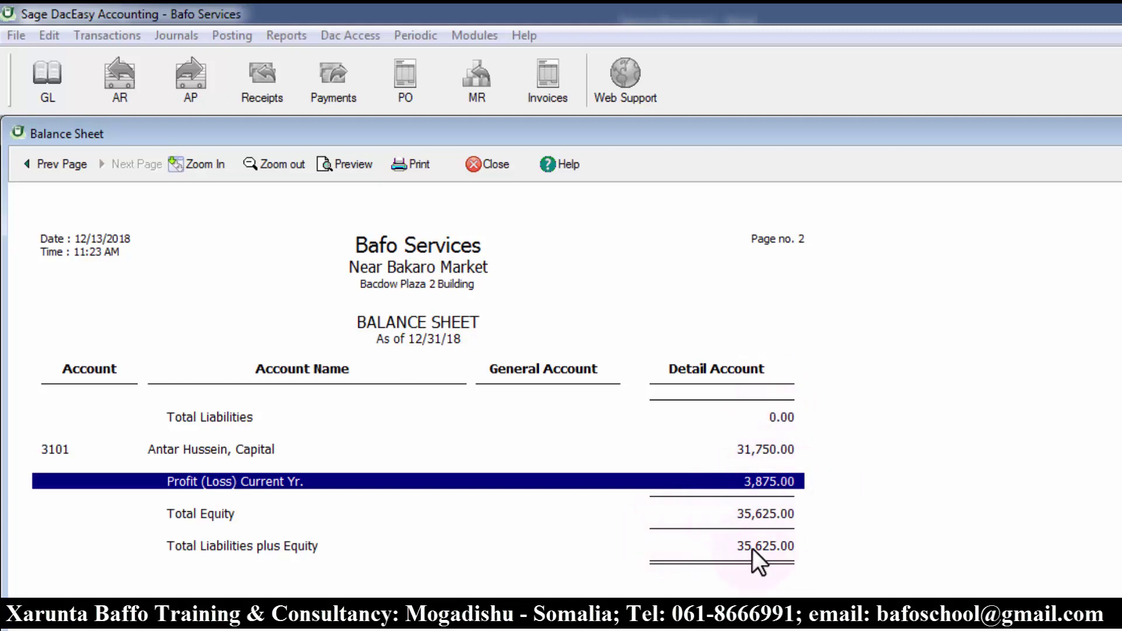
left_click(783, 553)
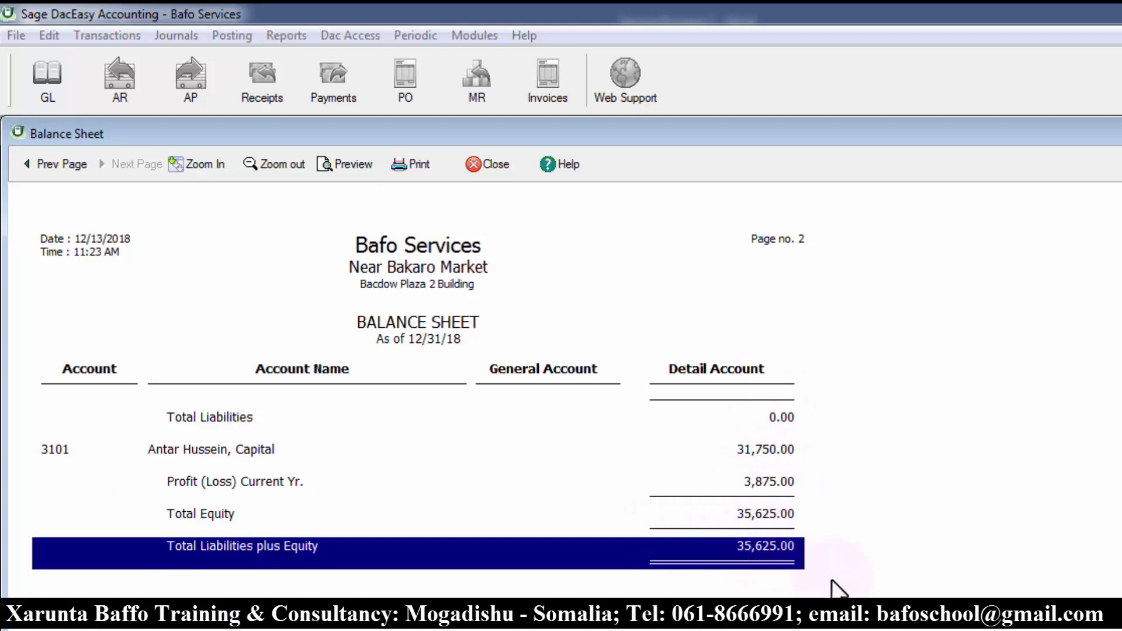
Step: Compare Cash OnHand on page 1 of the Balance Sheet with the current-year profit and Total Liabilities plus Equity on page 2
key("ctrl+Page_Up")
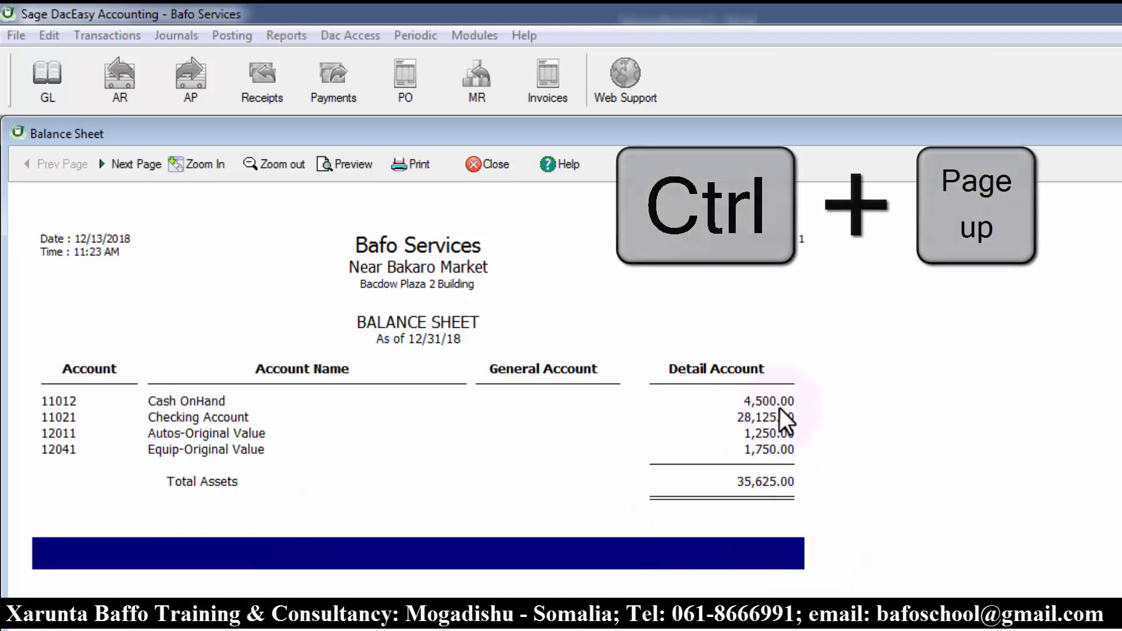
left_click(797, 402)
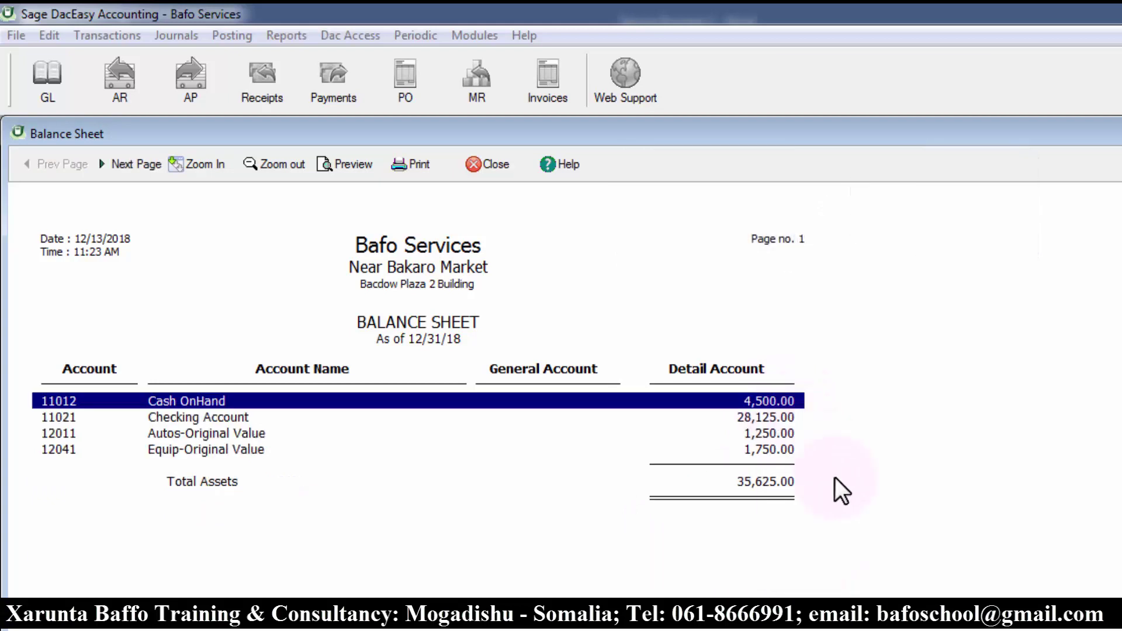
key("ctrl+Page_Down")
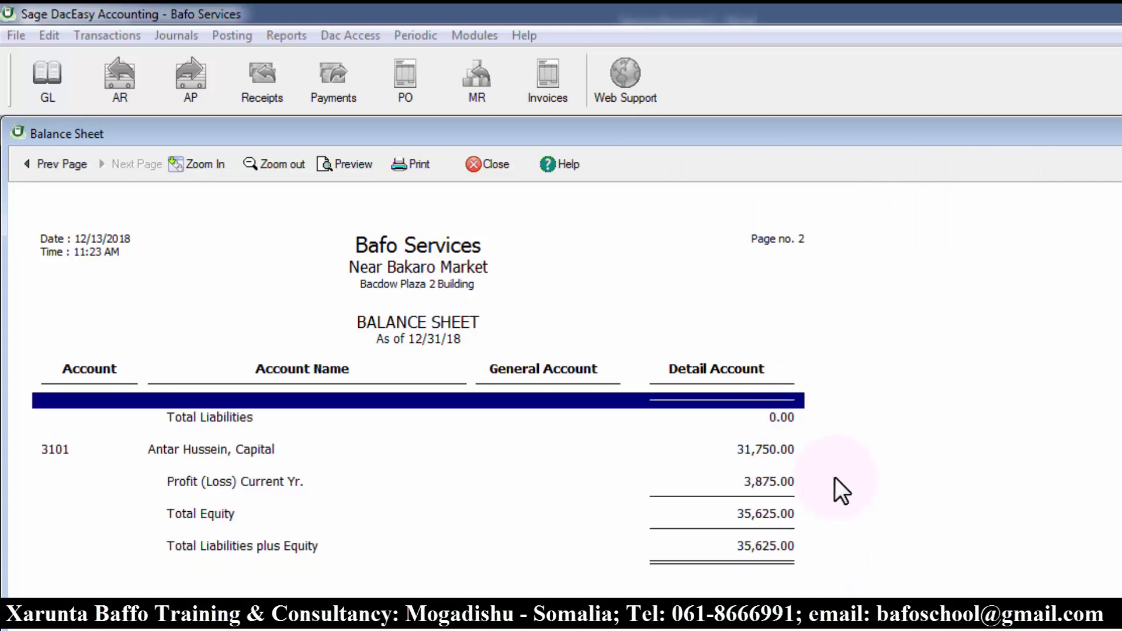
left_click(793, 483)
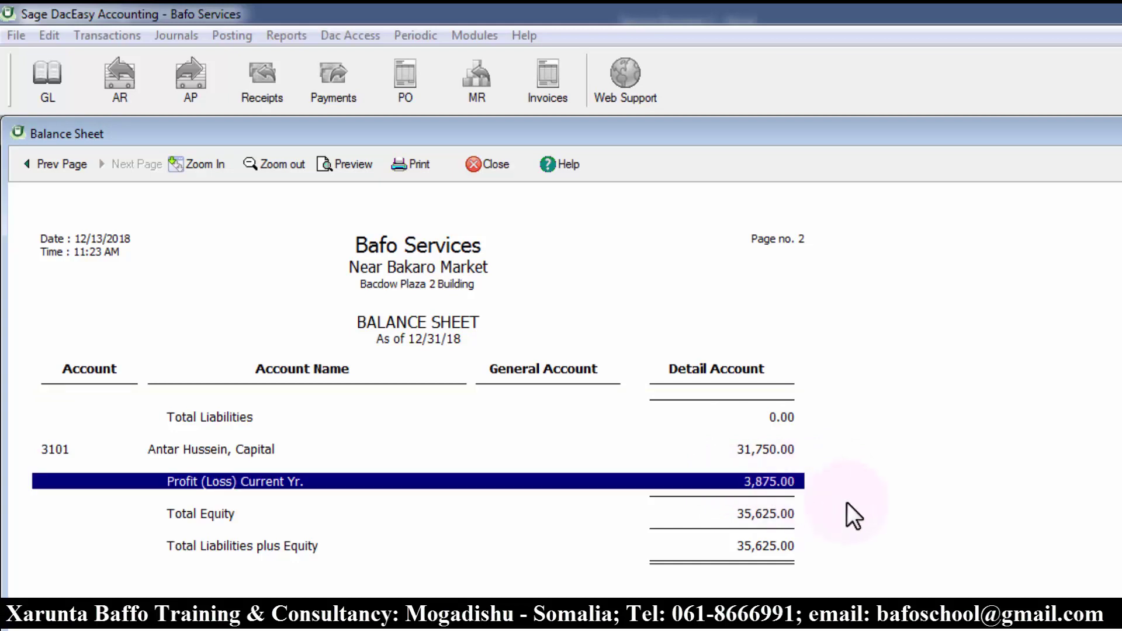
left_click(794, 547)
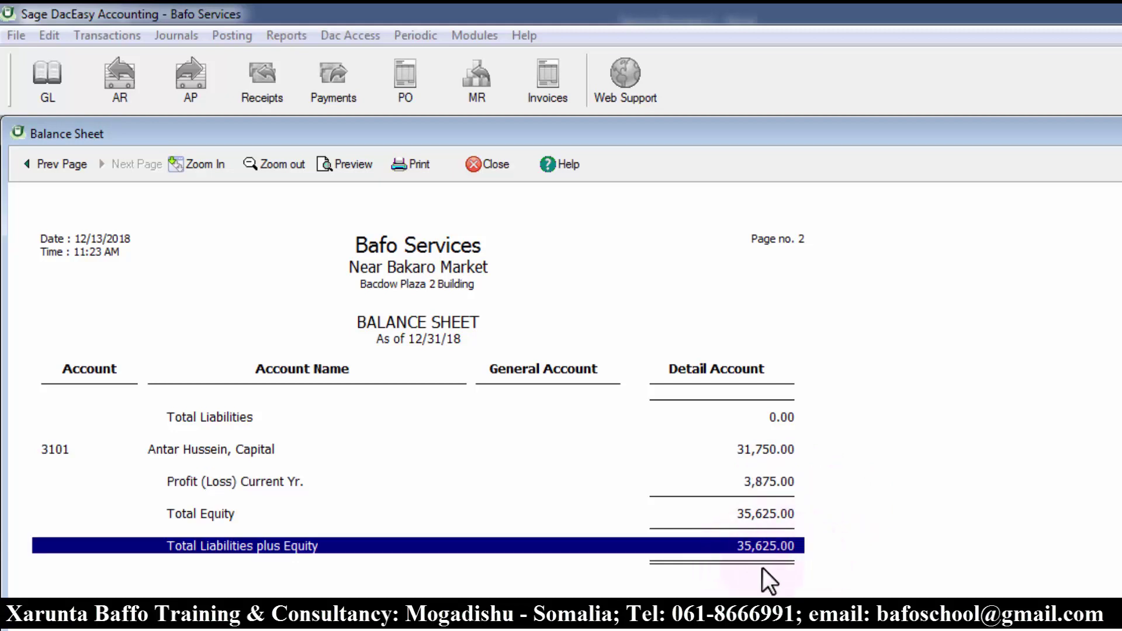
Step: Return to page 1 of the Balance Sheet and check the Total Assets line
key("Page_Up")
left_click(776, 482)
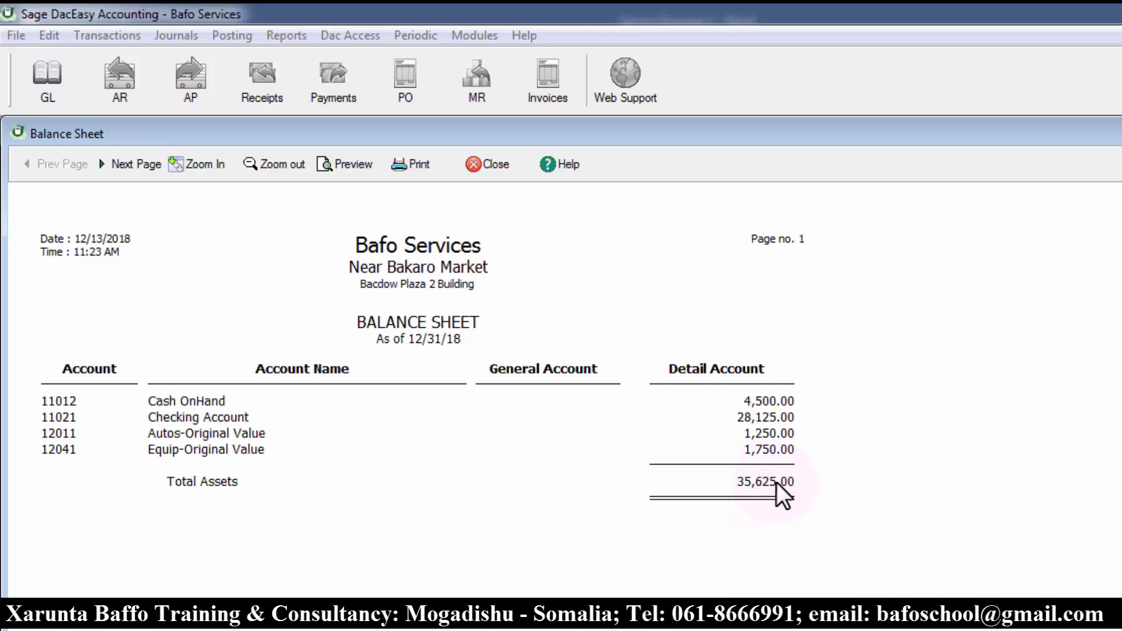
left_click(801, 497)
left_click(793, 482)
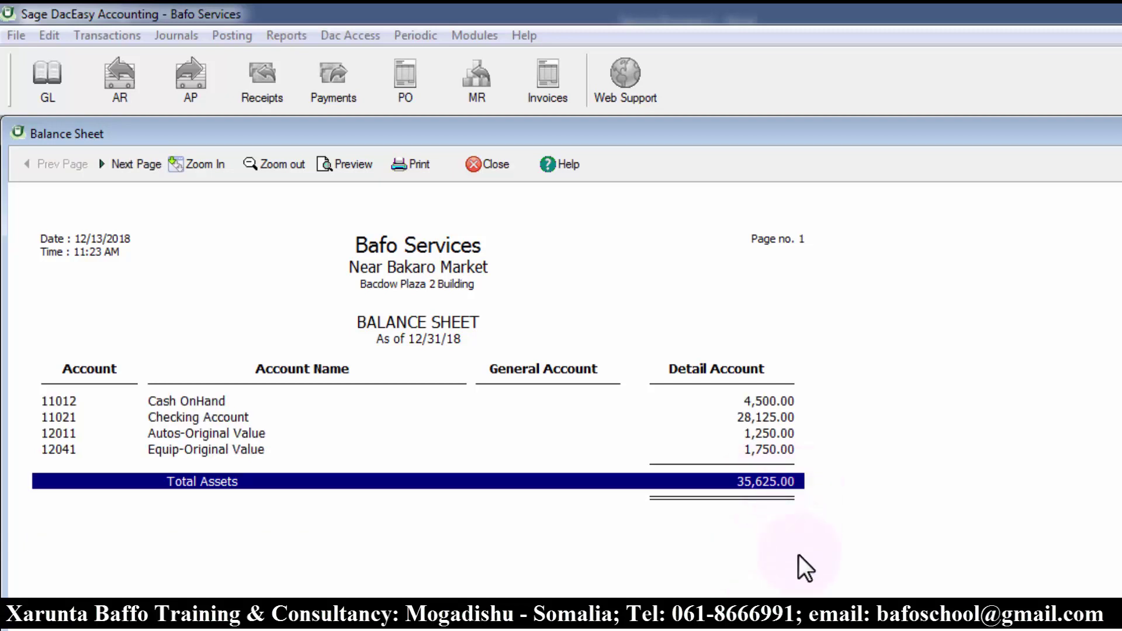